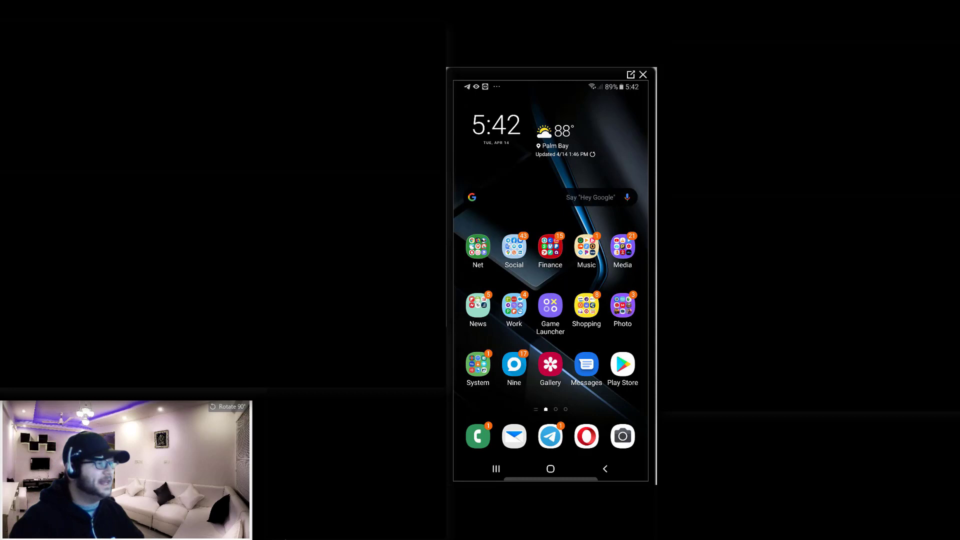
Launch Edison Email, open Settings from the side menu, and scroll to the Display section
{"action": "left_click", "coordinate": [516, 437]}
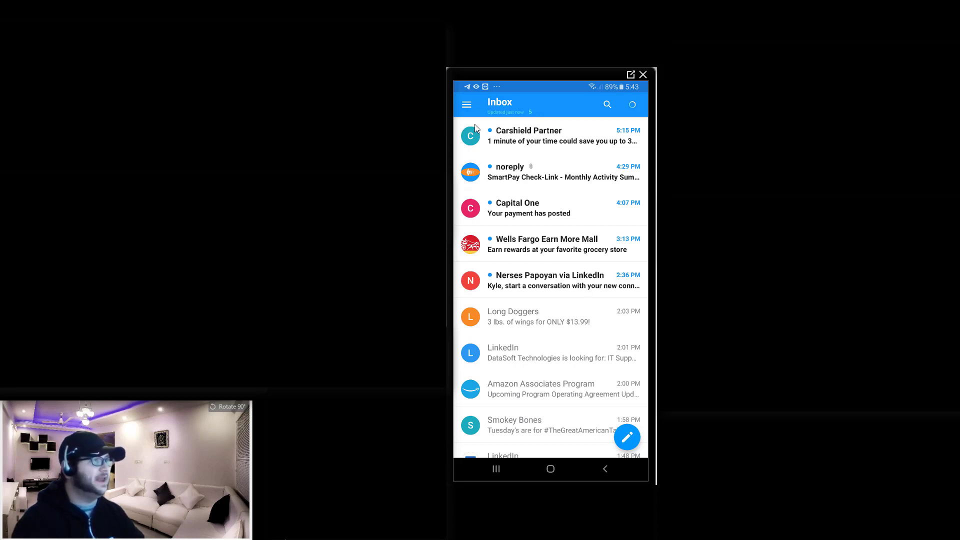
{"action": "left_click", "coordinate": [469, 105]}
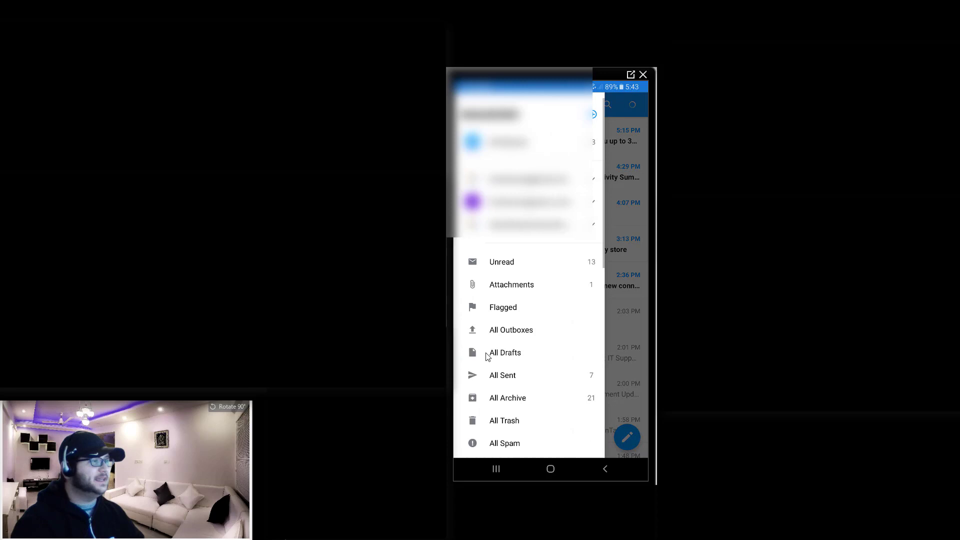
{"action": "scroll", "coordinate": [522, 378], "scroll_direction": "down", "scroll_amount": 10}
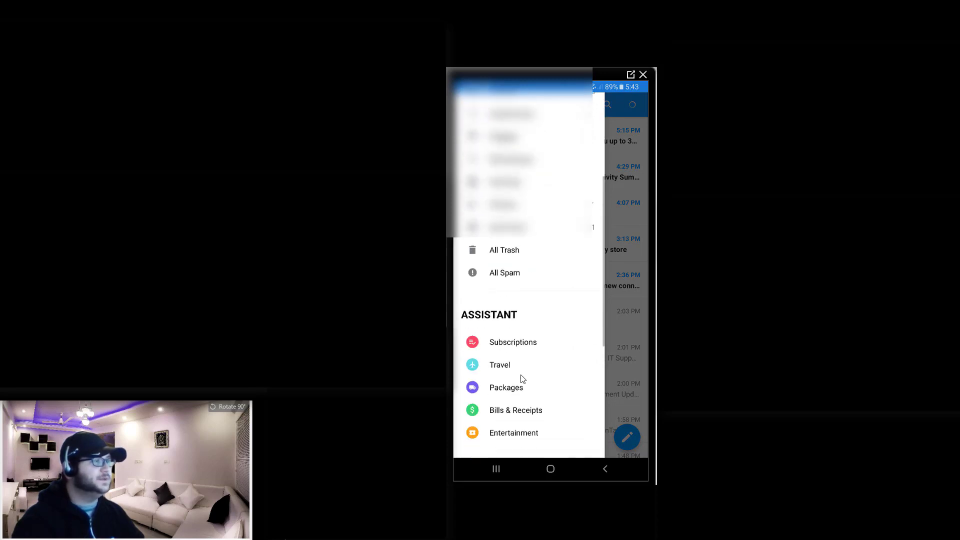
{"action": "left_click", "coordinate": [503, 310]}
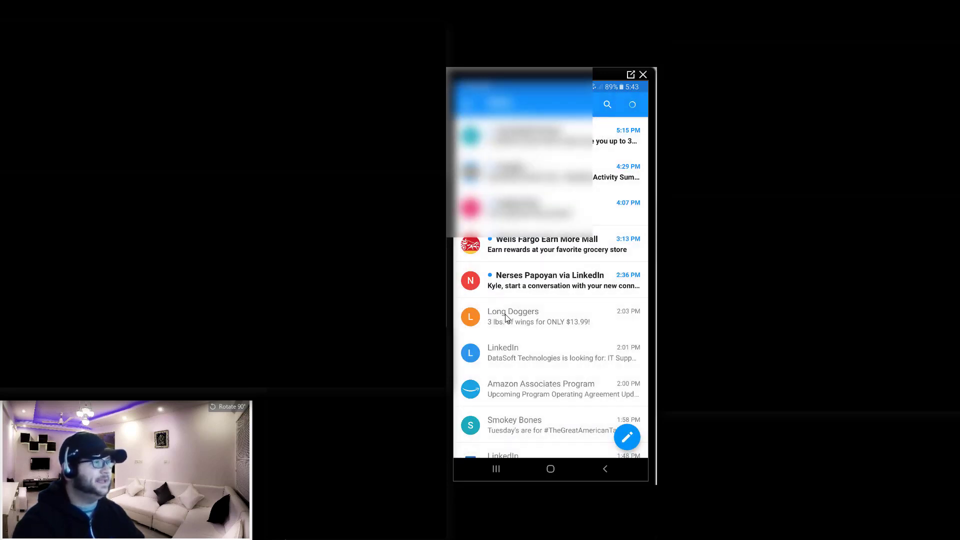
{"action": "scroll", "coordinate": [507, 320], "scroll_direction": "down", "scroll_amount": 6}
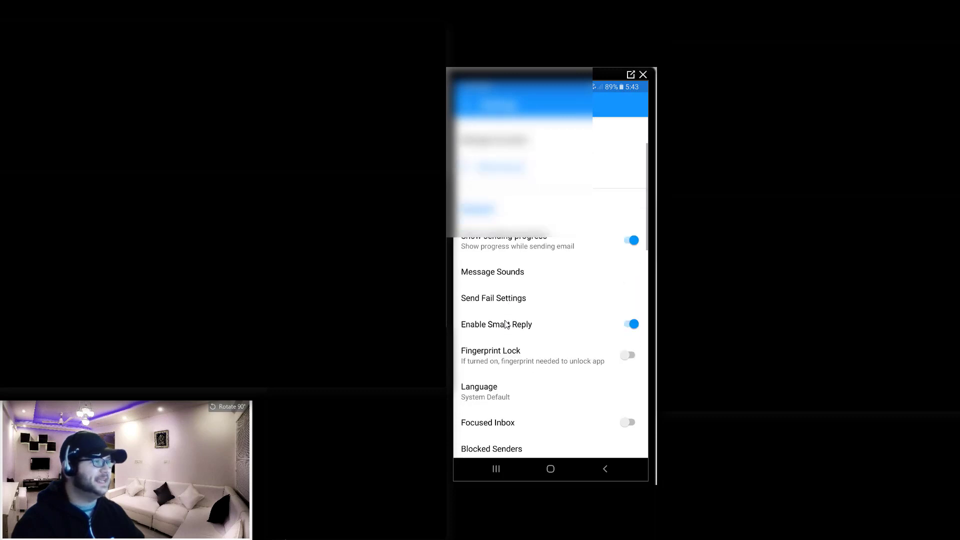
{"action": "scroll", "coordinate": [505, 324], "scroll_direction": "down", "scroll_amount": 6}
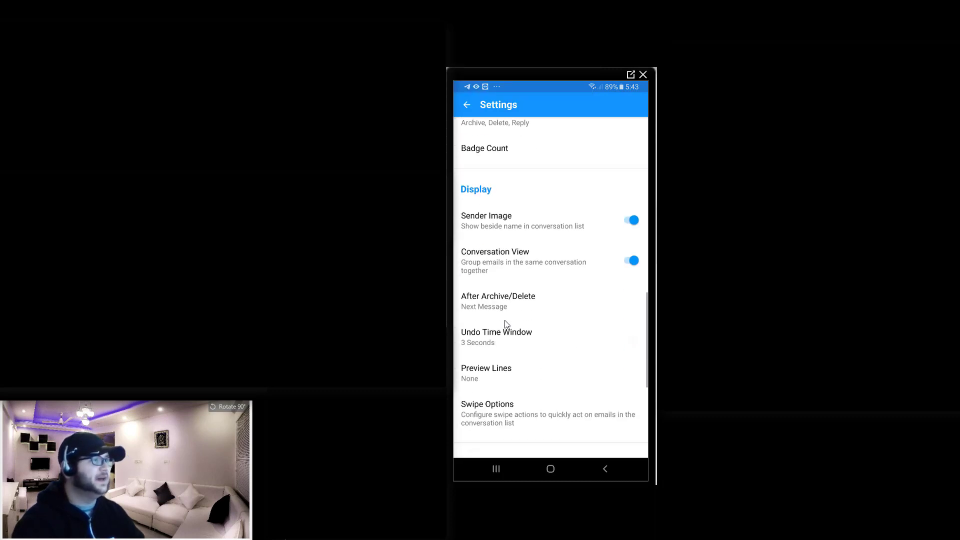
{"action": "scroll", "coordinate": [506, 324], "scroll_direction": "down", "scroll_amount": 3}
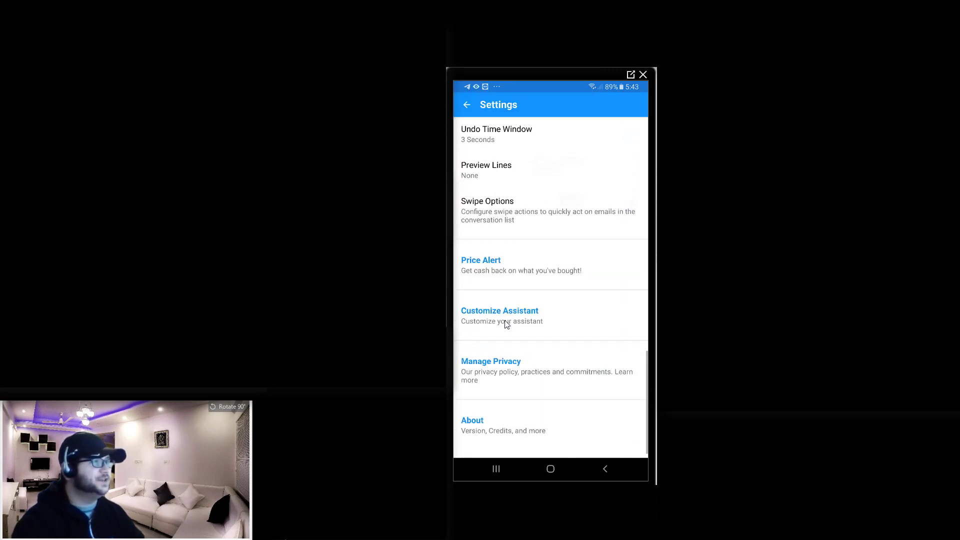
{"action": "scroll", "coordinate": [506, 324], "scroll_direction": "up", "scroll_amount": 4}
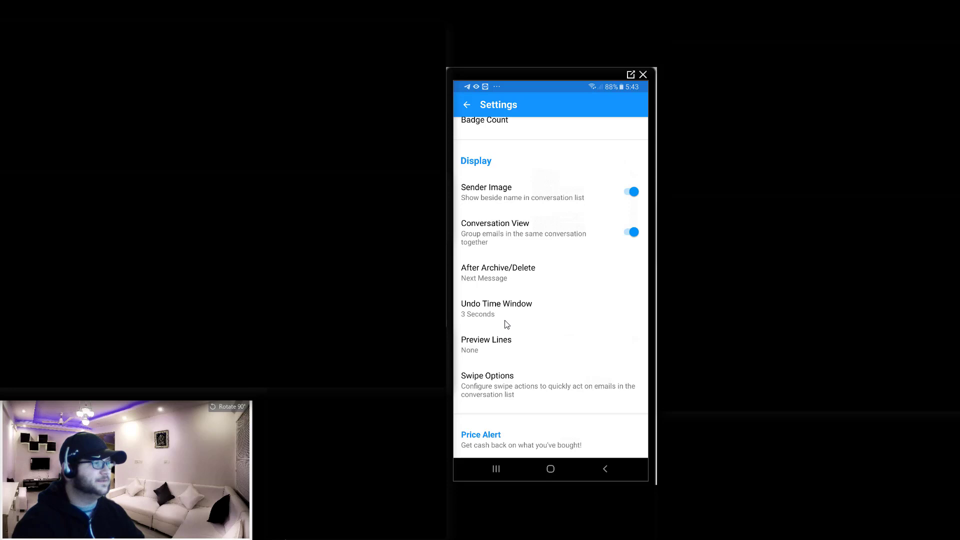
Set Preview Lines to 3 Lines and check the inbox with three-line previews
{"action": "left_click", "coordinate": [506, 346]}
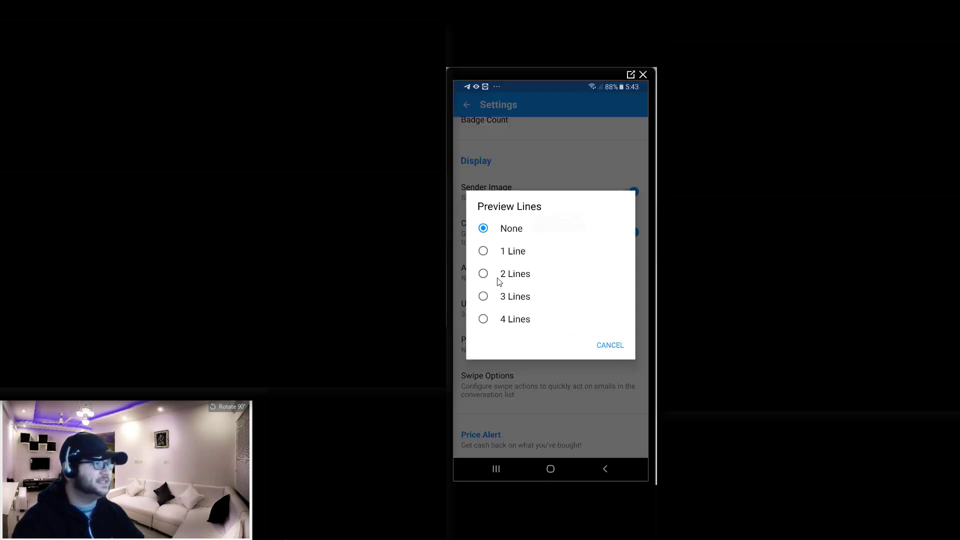
{"action": "left_click", "coordinate": [507, 300]}
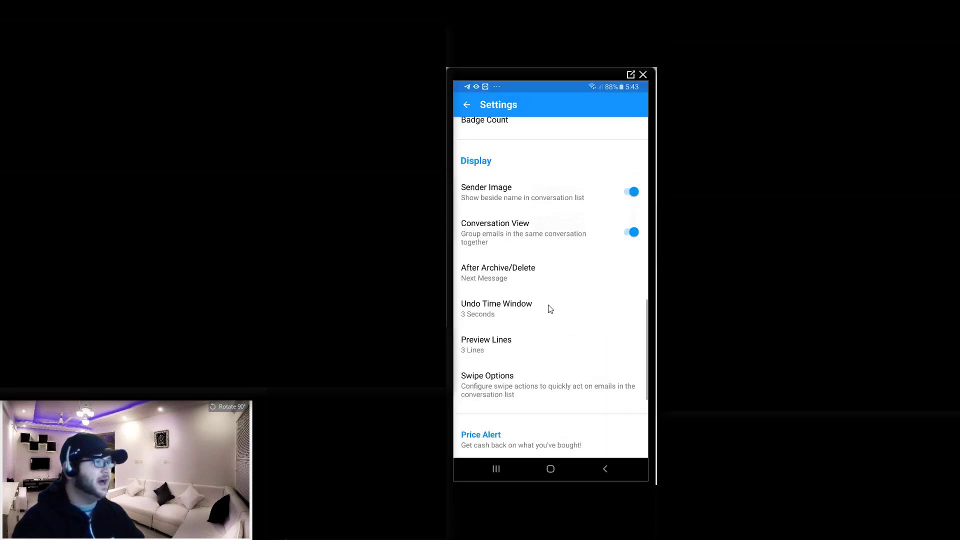
{"action": "left_click", "coordinate": [465, 106]}
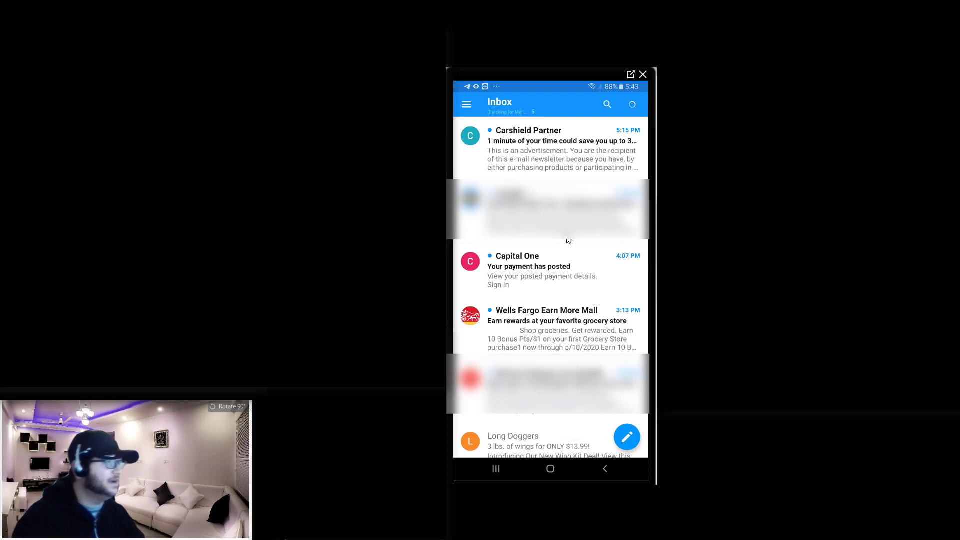
{"action": "scroll", "coordinate": [529, 250], "scroll_direction": "down", "scroll_amount": 10}
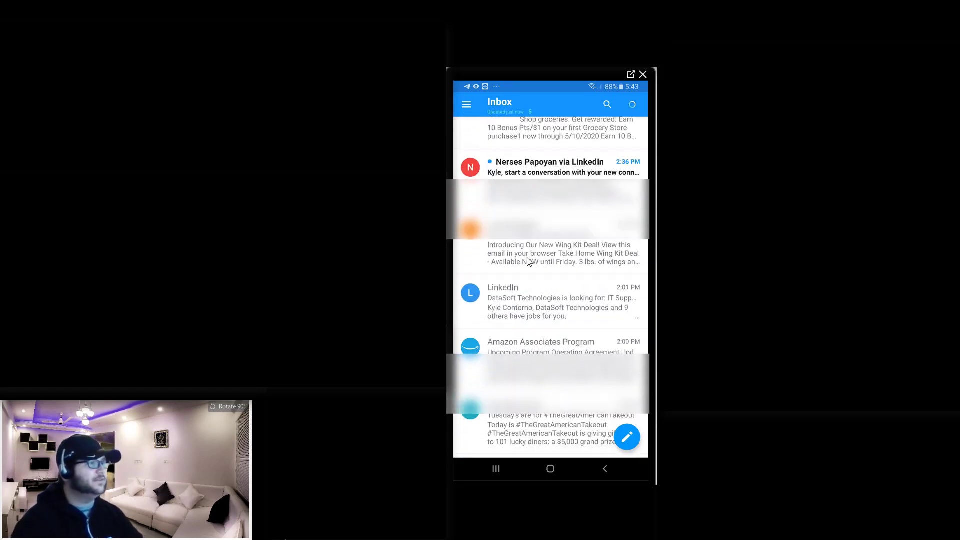
{"action": "scroll", "coordinate": [528, 261], "scroll_direction": "up", "scroll_amount": 10}
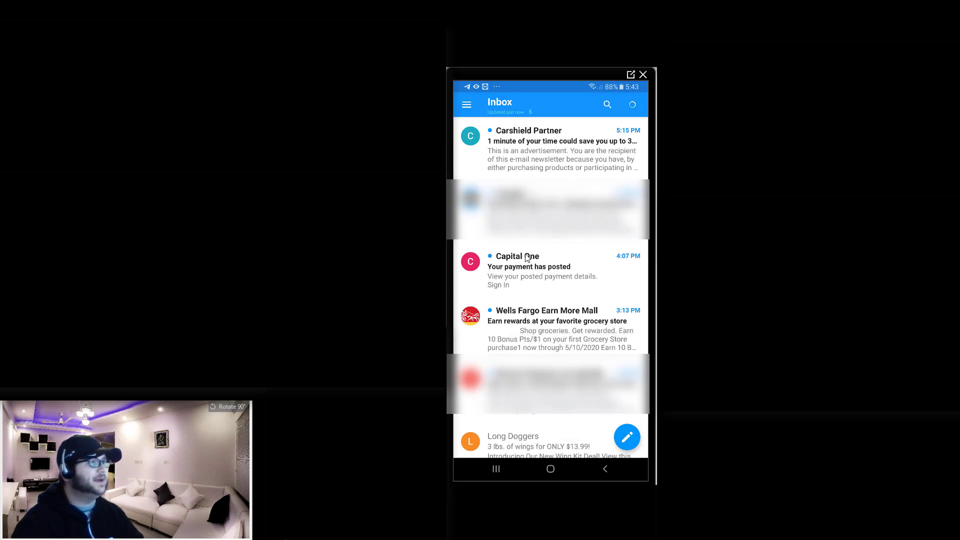
Go back into Settings and change Preview Lines to None
{"action": "left_click", "coordinate": [465, 106]}
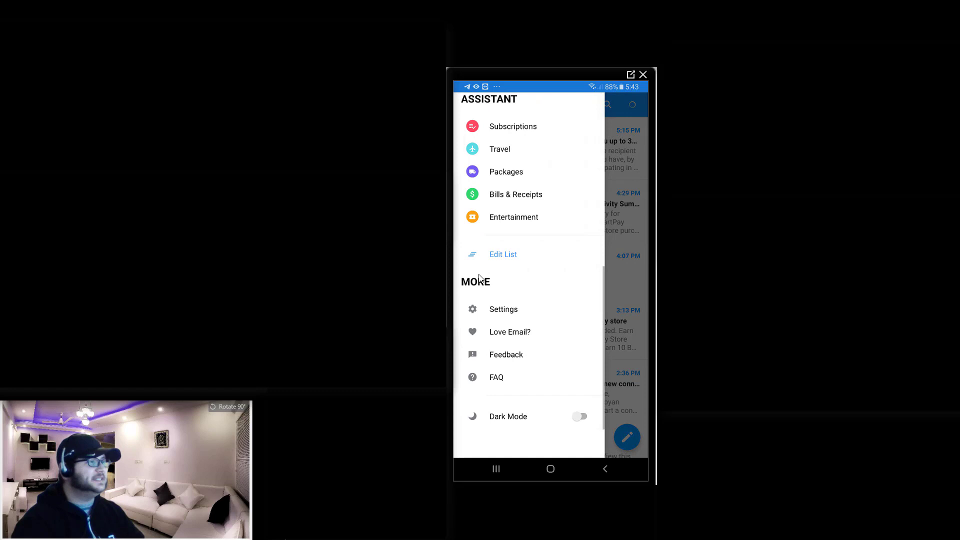
{"action": "left_click", "coordinate": [506, 320]}
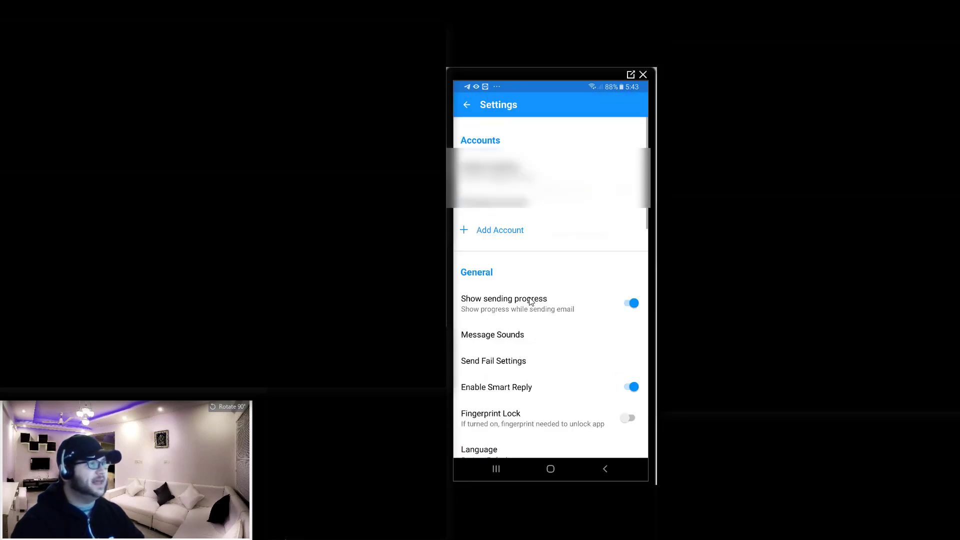
{"action": "scroll", "coordinate": [520, 363], "scroll_direction": "down", "scroll_amount": 1}
{"action": "scroll", "coordinate": [520, 362], "scroll_direction": "down", "scroll_amount": 10}
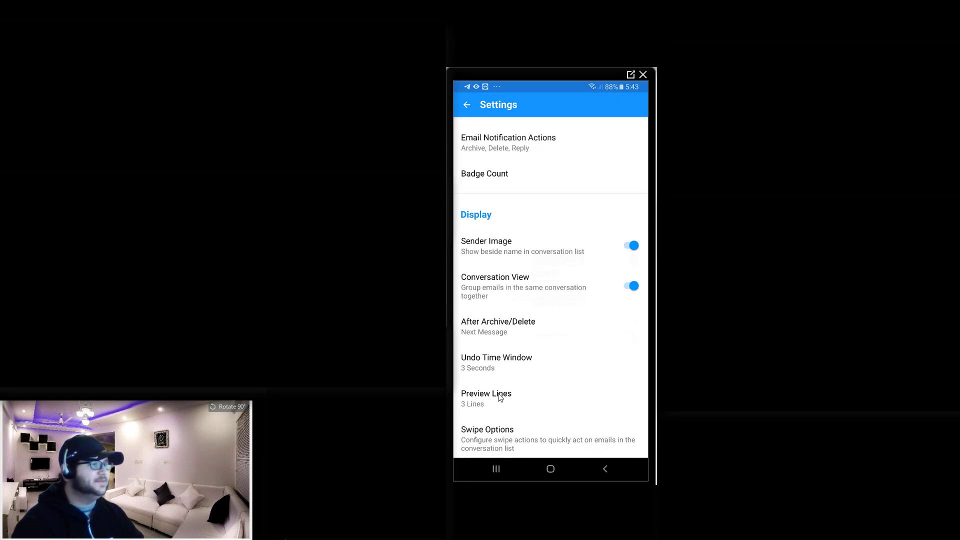
{"action": "left_click", "coordinate": [502, 393]}
{"action": "left_click", "coordinate": [483, 230]}
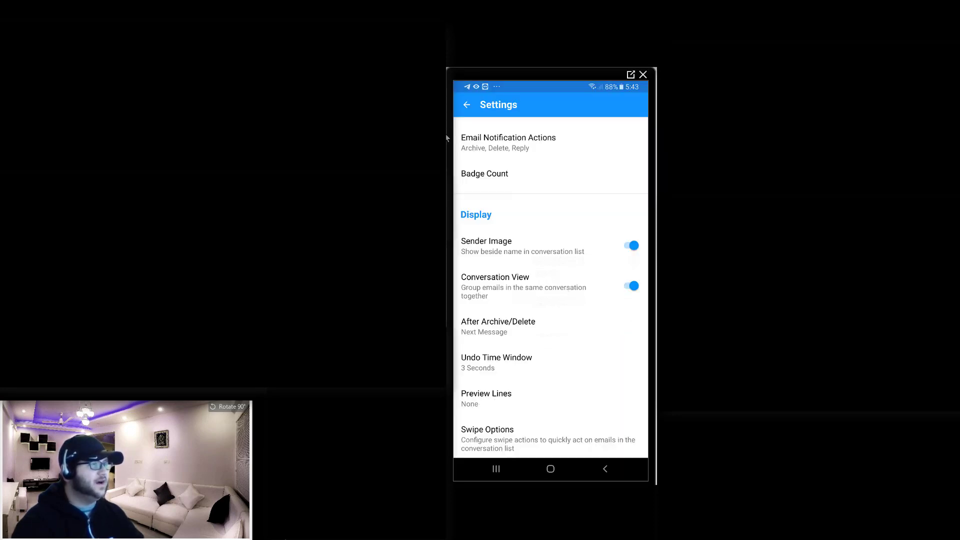
{"action": "left_click", "coordinate": [465, 105]}
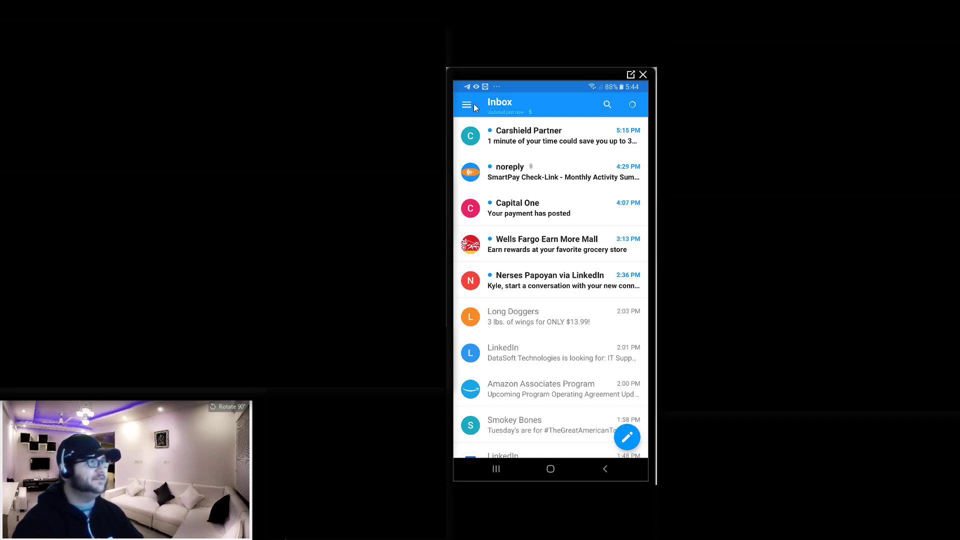
Switch on Dark Mode from the side menu, view the dark inbox, then reopen the menu
{"action": "left_click", "coordinate": [474, 116]}
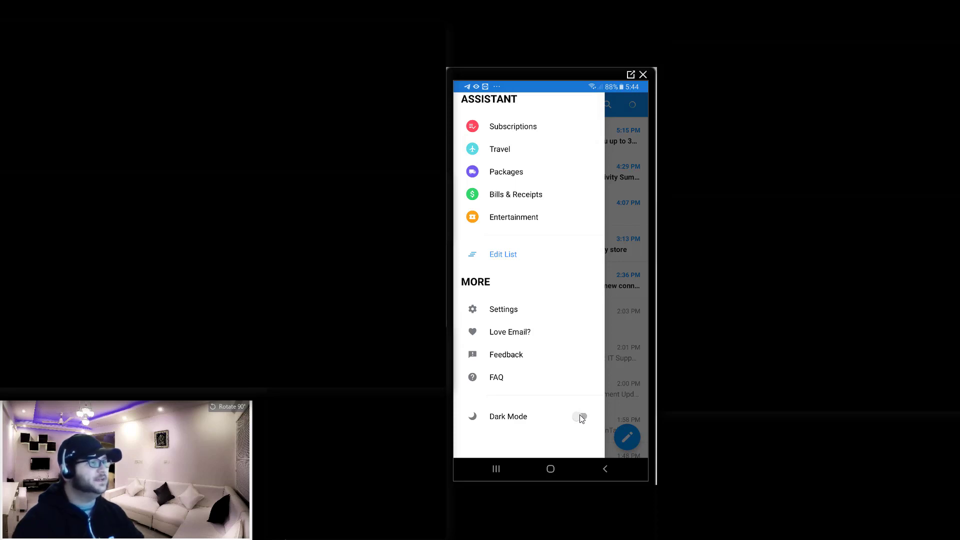
{"action": "left_click", "coordinate": [580, 416]}
{"action": "left_click", "coordinate": [628, 280]}
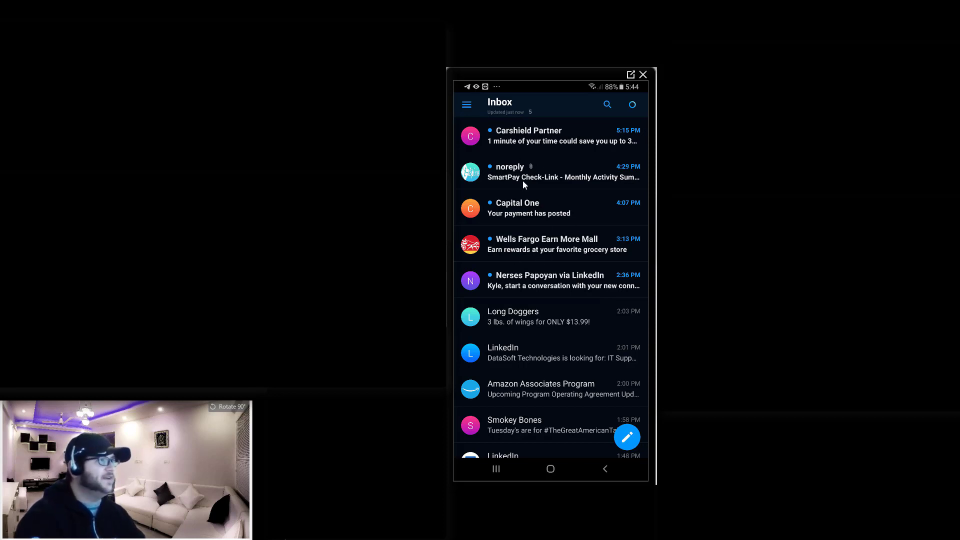
{"action": "left_click", "coordinate": [466, 106]}
{"action": "scroll", "coordinate": [499, 351], "scroll_direction": "down", "scroll_amount": 5}
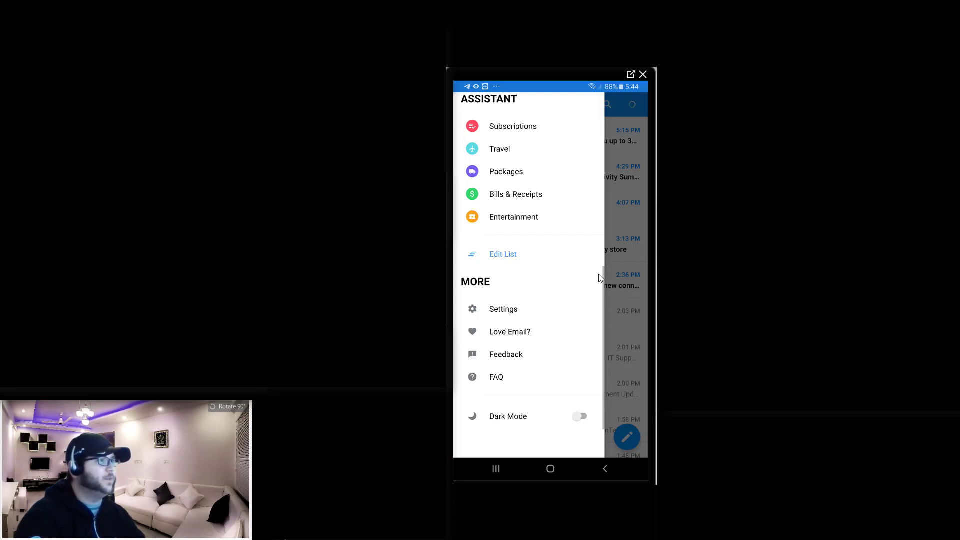
Dismiss the navigation drawer to reveal the light-themed Inbox list
{"action": "left_click", "coordinate": [623, 353]}
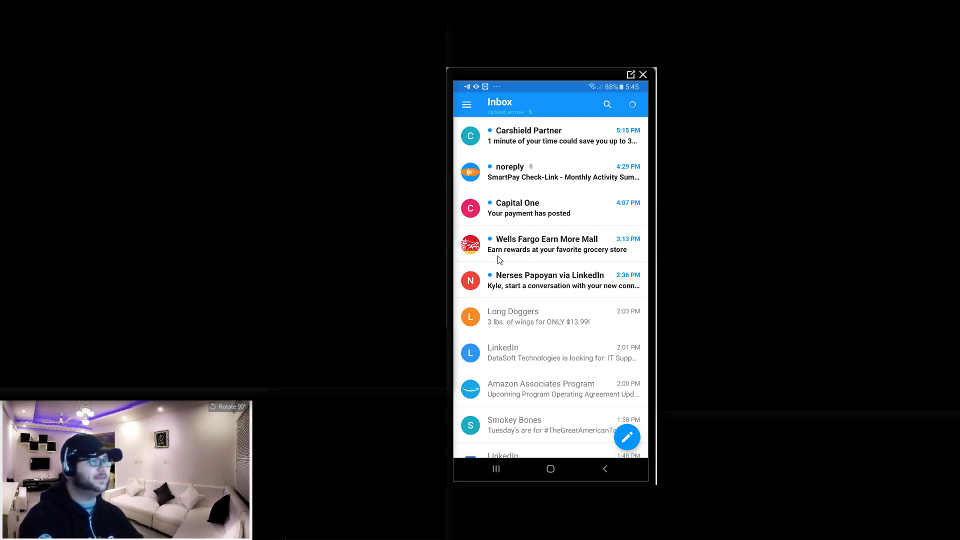
Open the Assistant page and swipe to the Capital One and Discover bill cards
{"action": "left_click", "coordinate": [633, 105]}
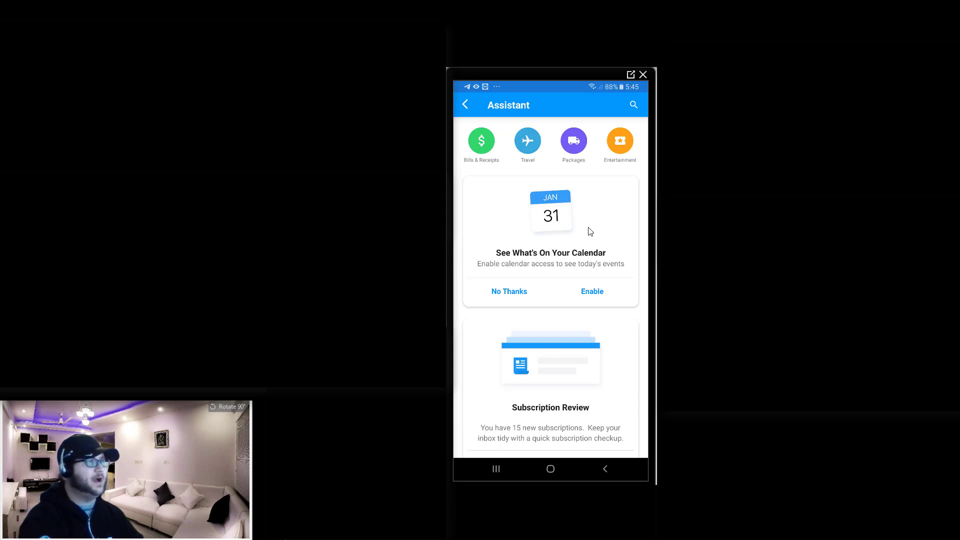
{"action": "scroll", "coordinate": [590, 232], "scroll_direction": "down", "scroll_amount": 3}
{"action": "scroll", "coordinate": [590, 231], "scroll_direction": "down", "scroll_amount": 3}
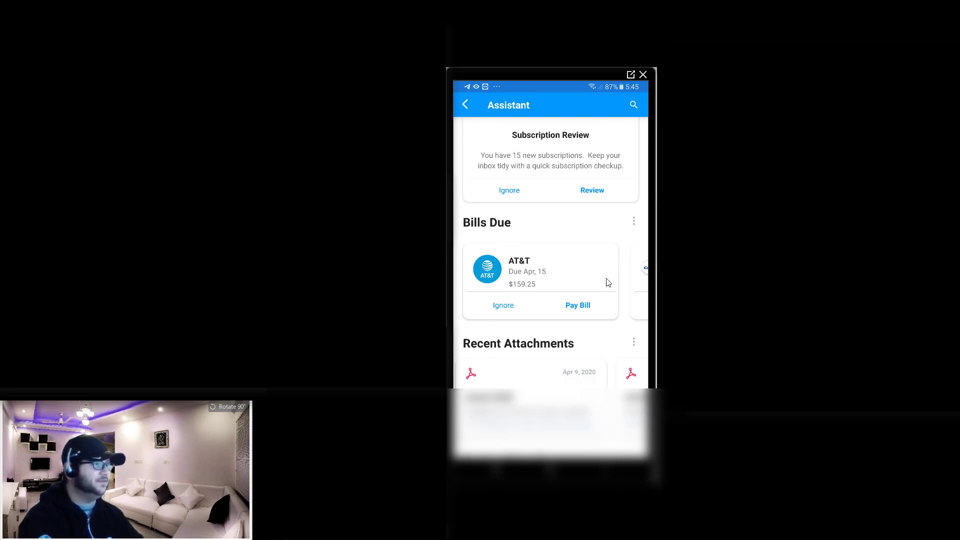
{"action": "left_click_drag", "start_coordinate": [617, 274], "coordinate": [502, 280]}
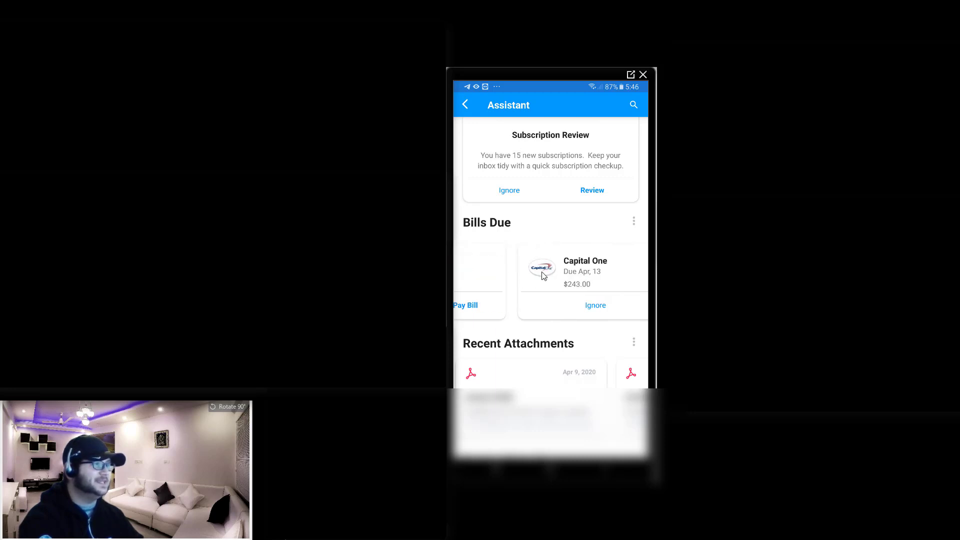
{"action": "left_click_drag", "start_coordinate": [557, 274], "coordinate": [508, 276]}
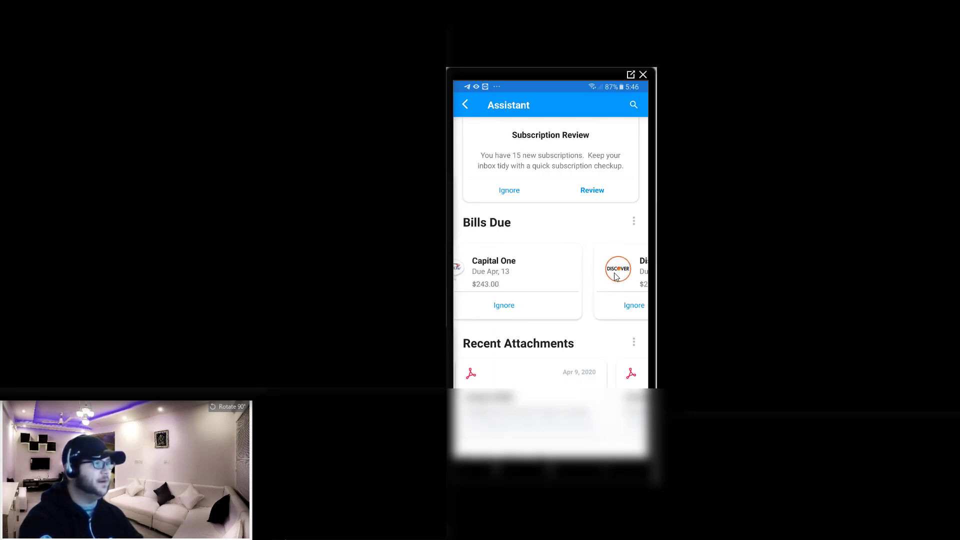
Swipe through the remaining Bills Due cards and the Explore Price Drops deals
{"action": "left_click_drag", "start_coordinate": [587, 280], "coordinate": [497, 279]}
{"action": "left_click_drag", "start_coordinate": [592, 281], "coordinate": [623, 270]}
{"action": "left_click_drag", "start_coordinate": [552, 275], "coordinate": [625, 275]}
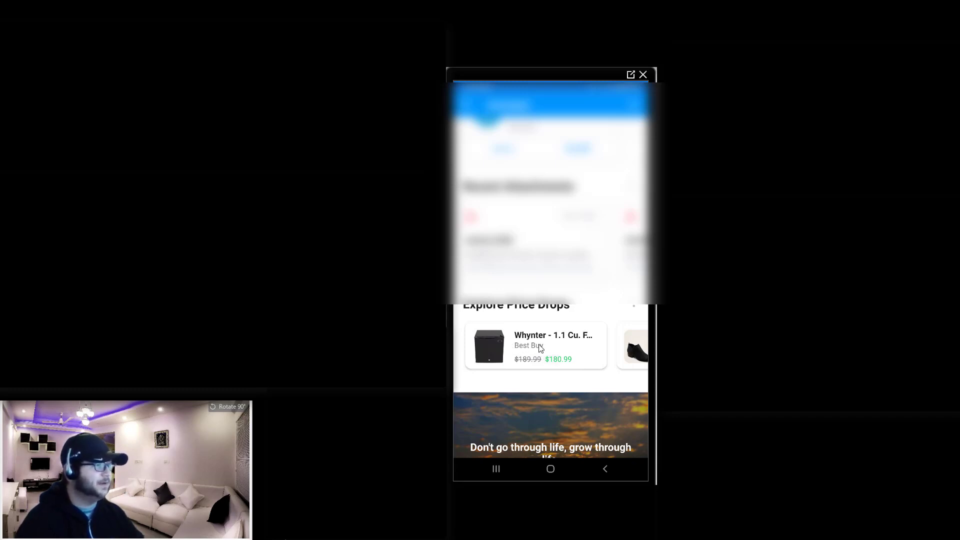
{"action": "left_click_drag", "start_coordinate": [589, 347], "coordinate": [526, 356]}
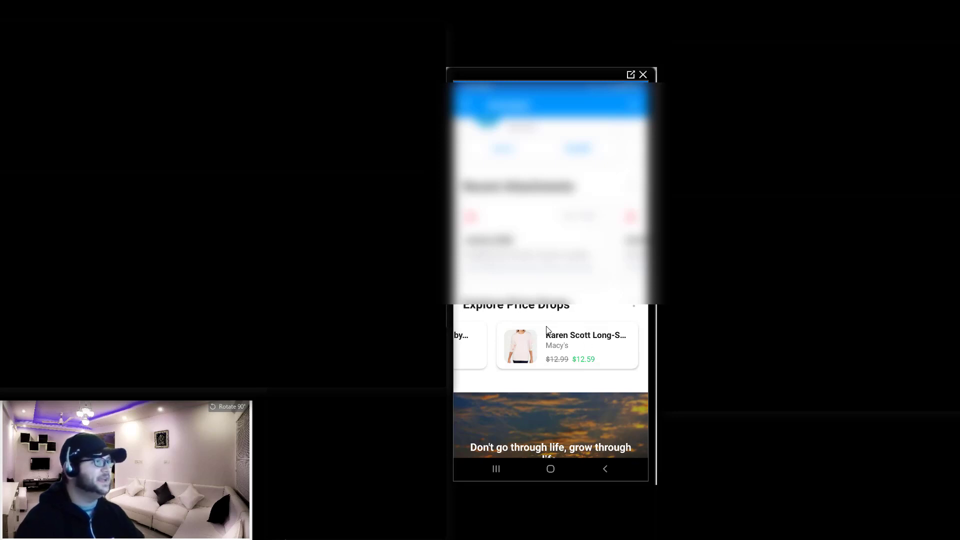
{"action": "left_click_drag", "start_coordinate": [547, 306], "coordinate": [544, 324]}
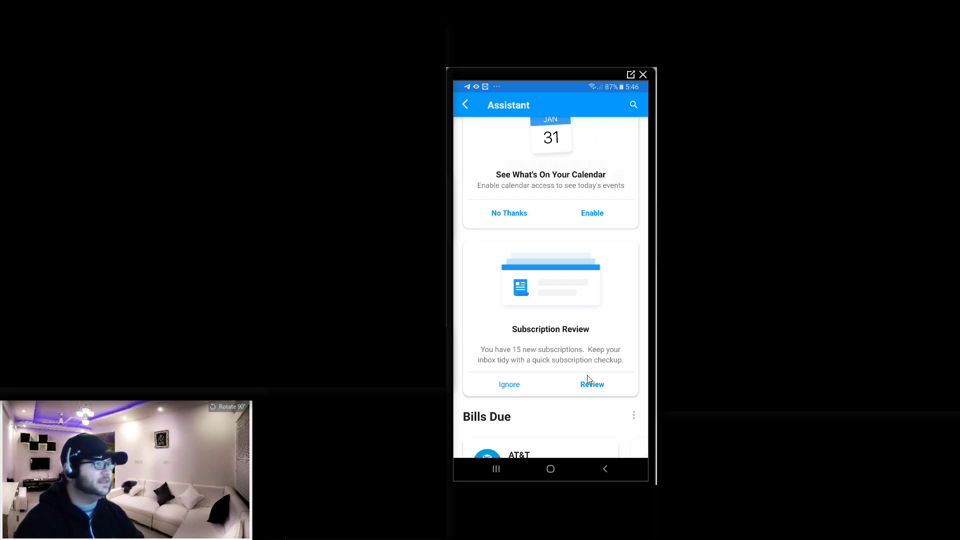
Review the 15 new subscriptions, swiping to the mail.adobe.com sender, then close the review
{"action": "left_click", "coordinate": [592, 385]}
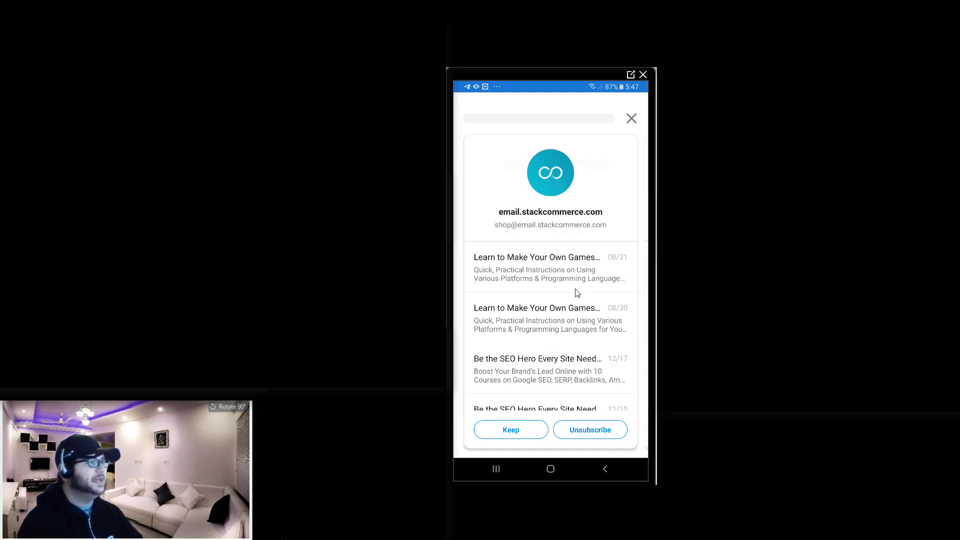
{"action": "left_click_drag", "start_coordinate": [606, 289], "coordinate": [515, 287]}
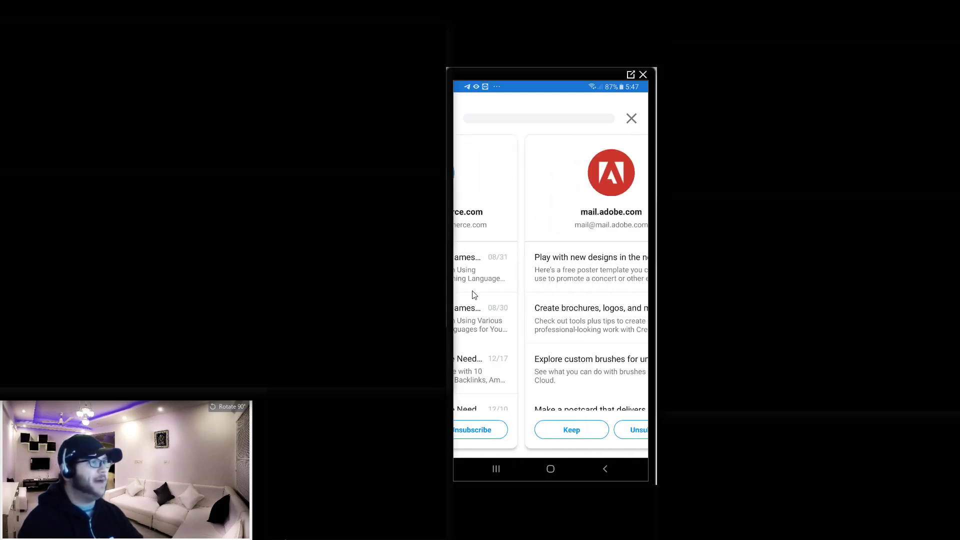
{"action": "left_click_drag", "start_coordinate": [625, 295], "coordinate": [595, 292]}
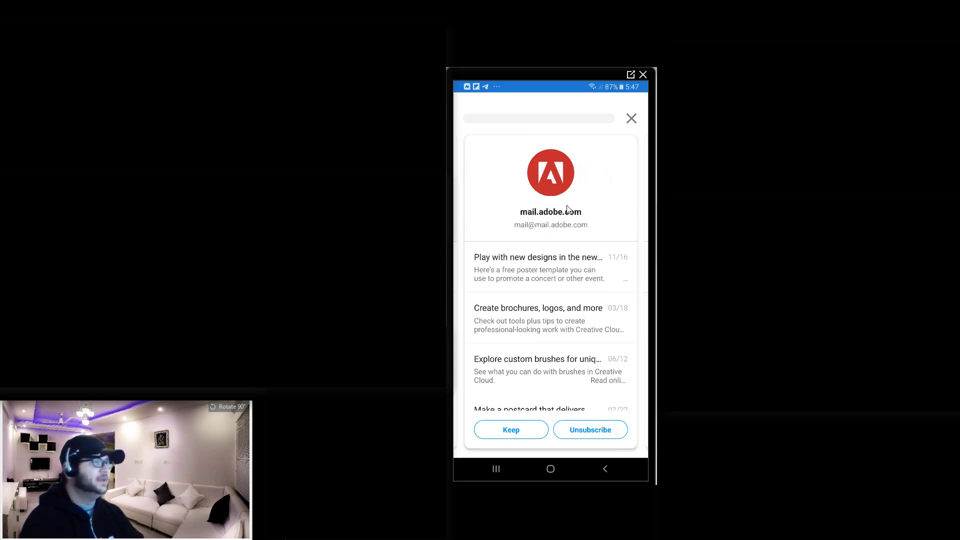
{"action": "left_click", "coordinate": [632, 119]}
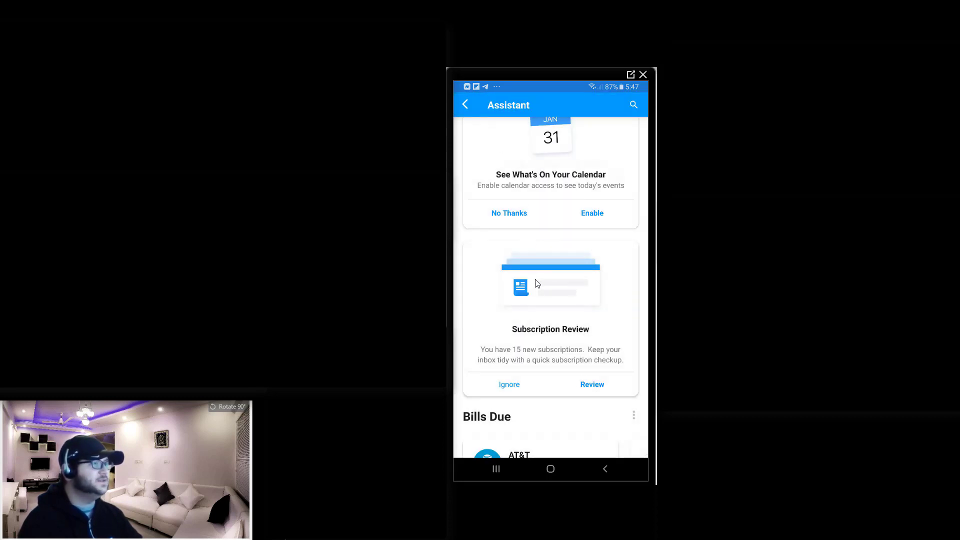
Unsubscribe from the sender of the 'Look at what she sent me...' email and return to the Inbox top
{"action": "left_click", "coordinate": [464, 105]}
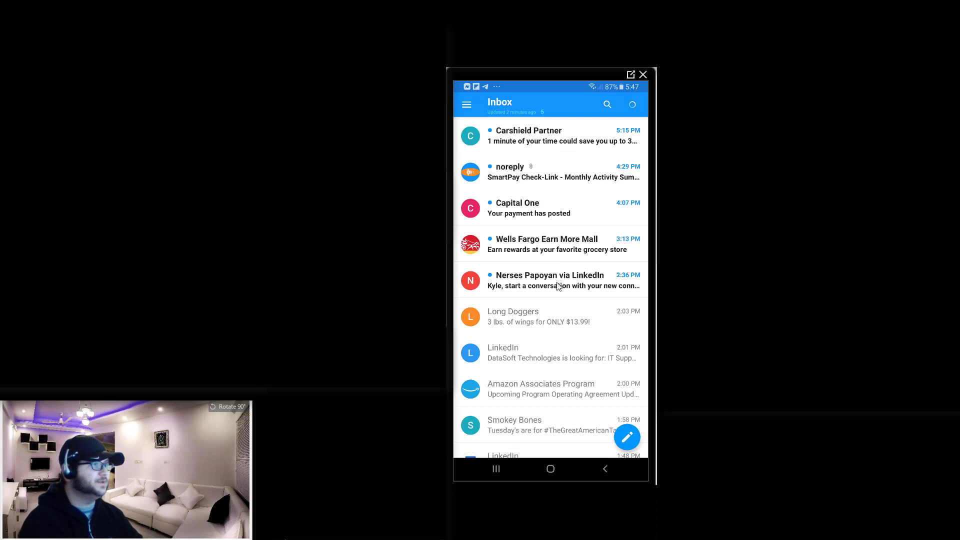
{"action": "scroll", "coordinate": [558, 352], "scroll_direction": "down", "scroll_amount": 3}
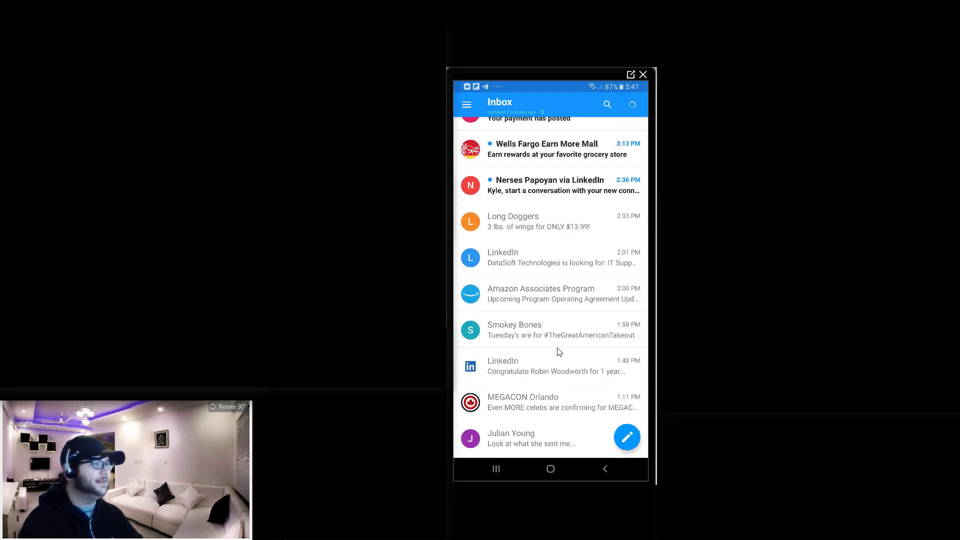
{"action": "left_click", "coordinate": [529, 403]}
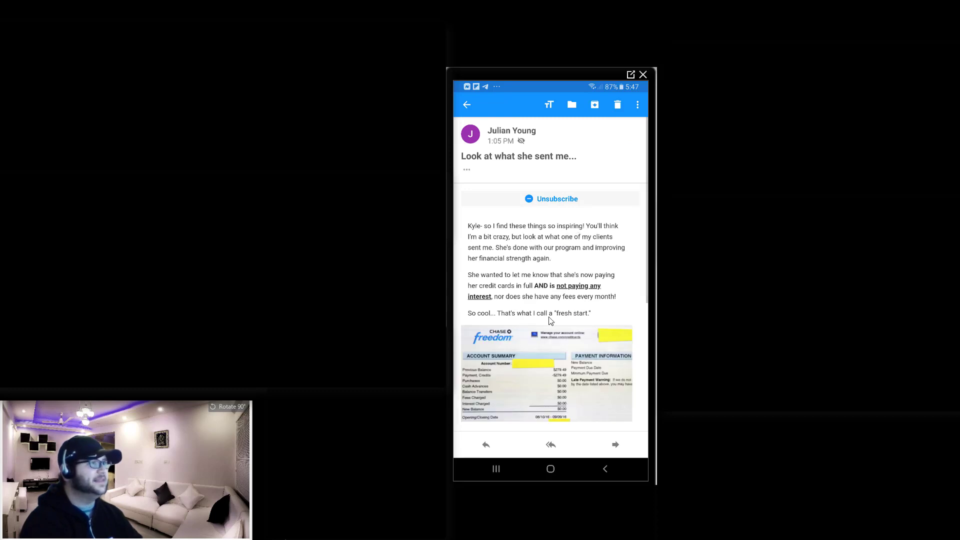
{"action": "left_click", "coordinate": [552, 200]}
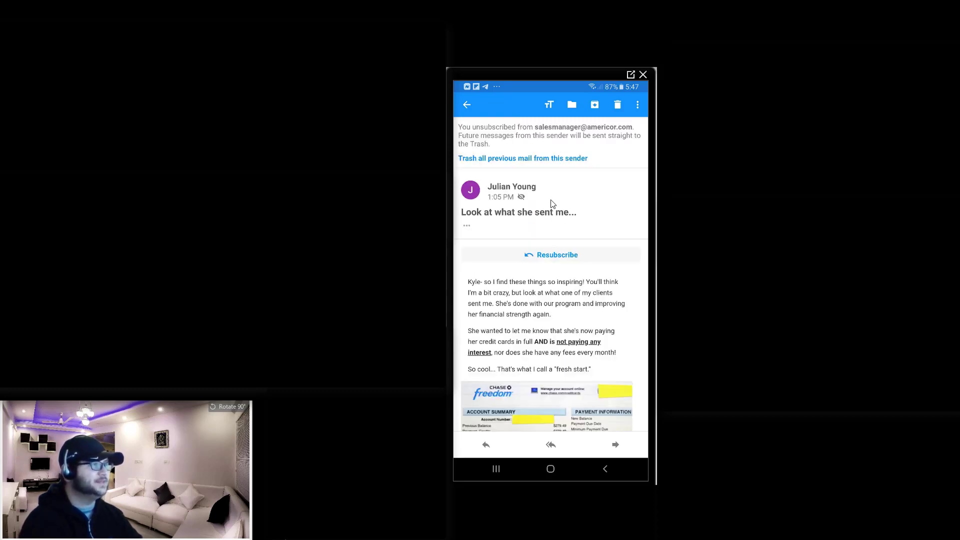
{"action": "left_click", "coordinate": [531, 159]}
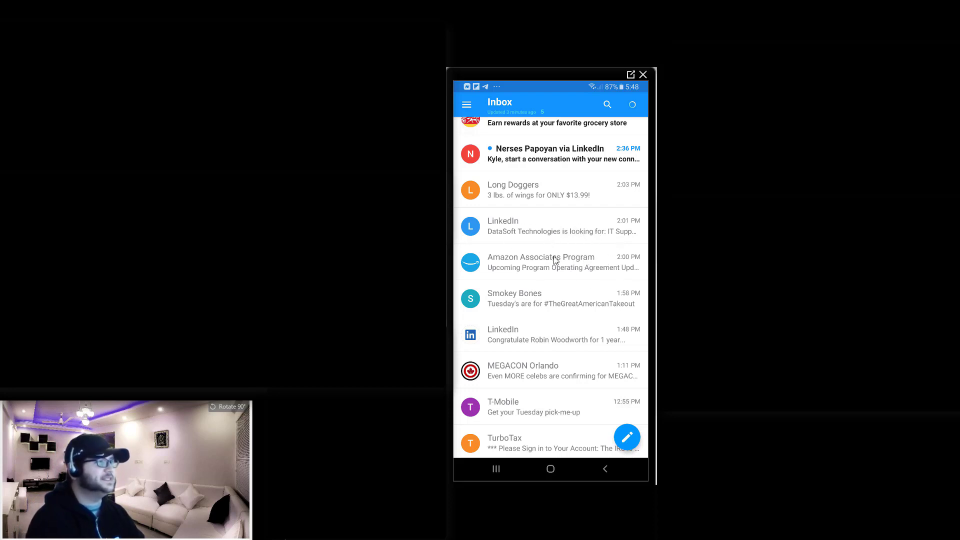
{"action": "scroll", "coordinate": [568, 271], "scroll_direction": "up", "scroll_amount": 3}
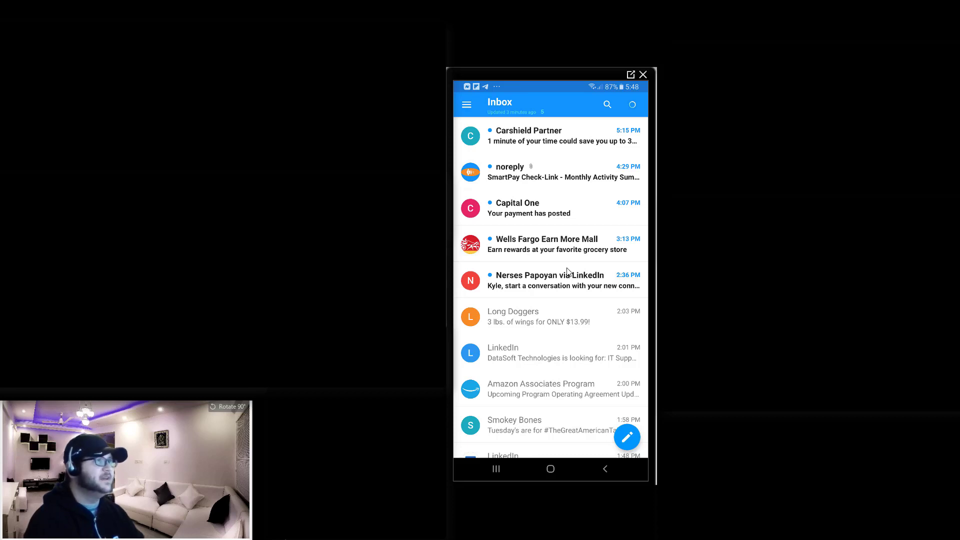
Open the Assistant page and scroll past its Bills & Receipts, Travel, Packages and Entertainment categories
{"action": "left_click", "coordinate": [633, 106]}
{"action": "scroll", "coordinate": [616, 246], "scroll_direction": "up", "scroll_amount": 3}
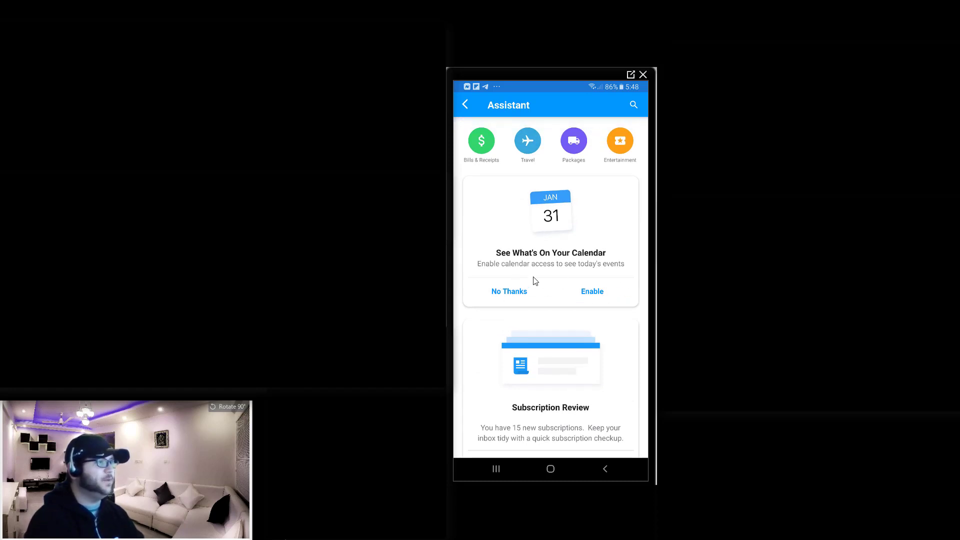
{"action": "scroll", "coordinate": [535, 280], "scroll_direction": "down", "scroll_amount": 3}
{"action": "scroll", "coordinate": [536, 280], "scroll_direction": "up", "scroll_amount": 4}
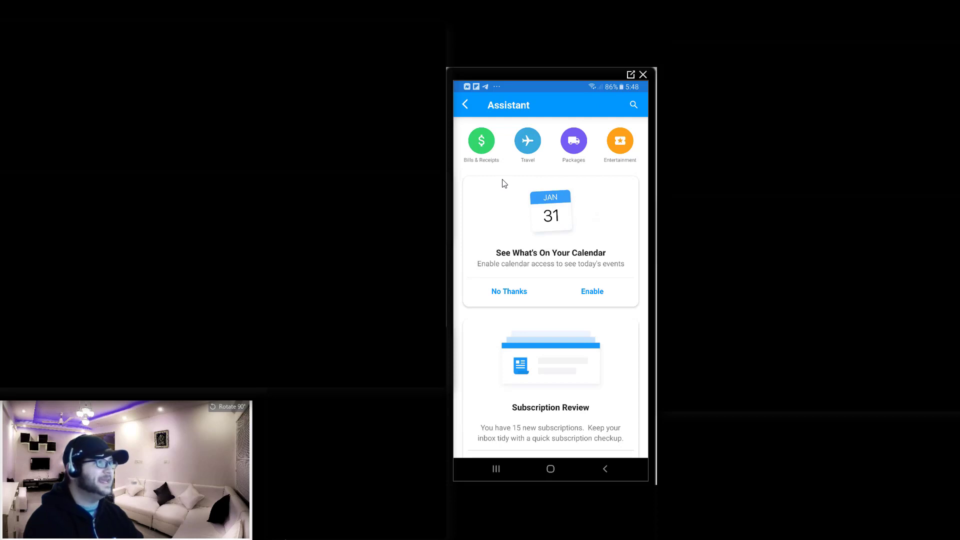
{"action": "left_click", "coordinate": [531, 142]}
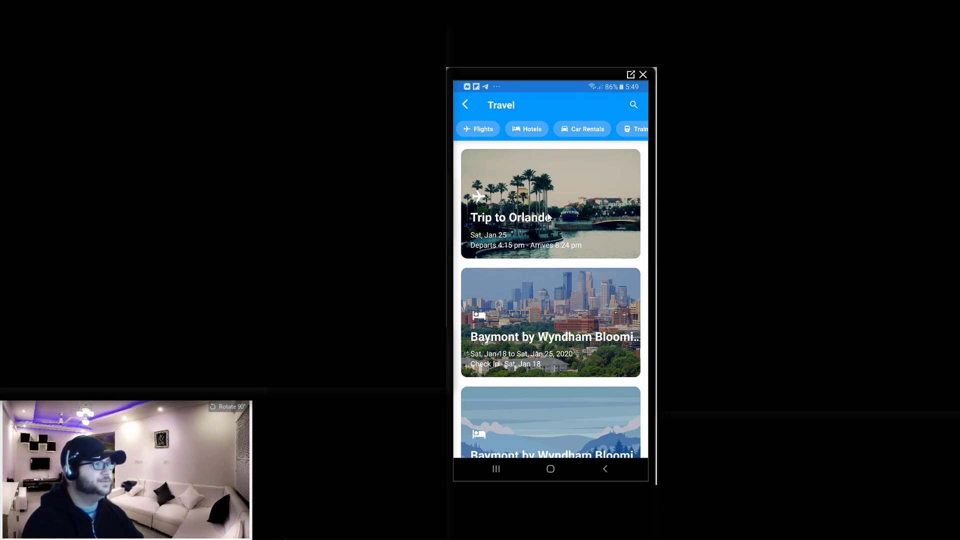
{"action": "left_click_drag", "start_coordinate": [593, 322], "coordinate": [562, 220]}
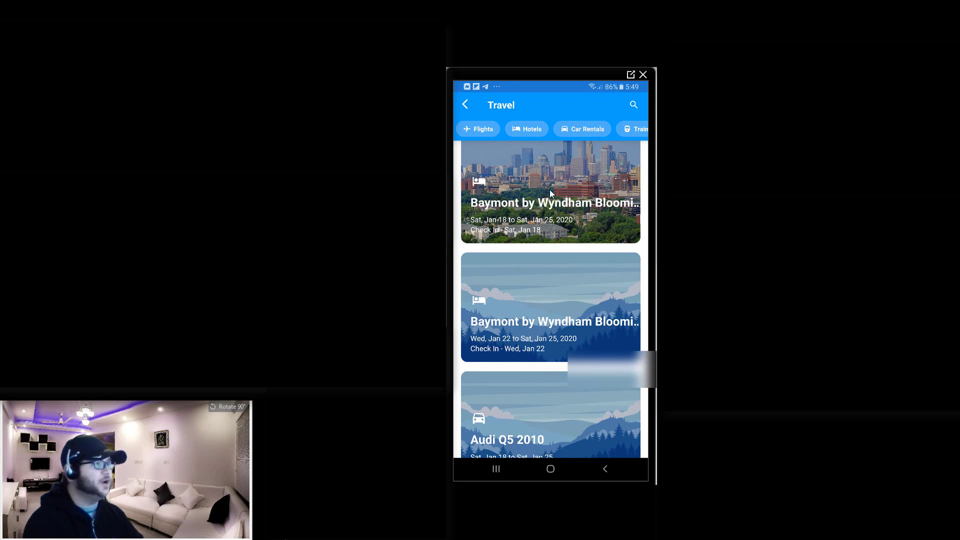
{"action": "left_click", "coordinate": [550, 193]}
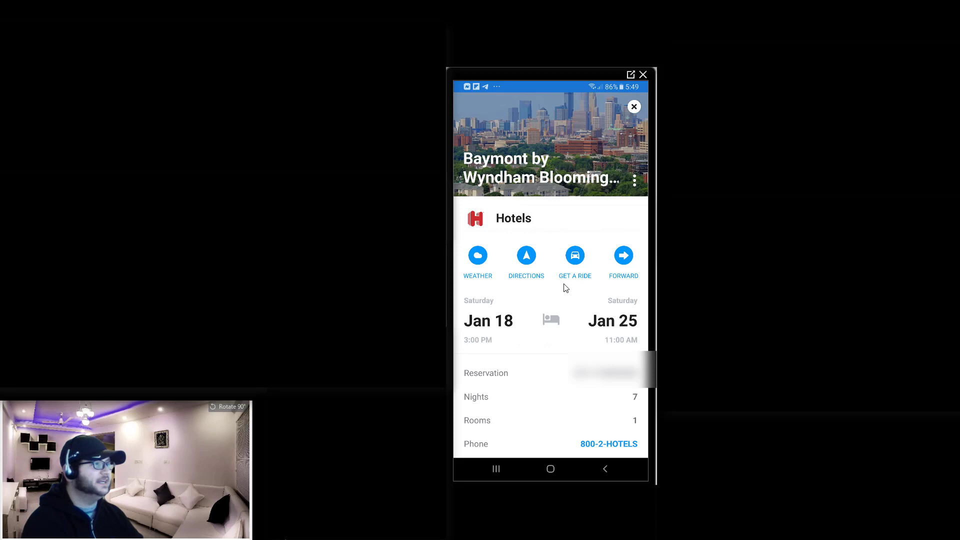
{"action": "scroll", "coordinate": [587, 349], "scroll_direction": "down", "scroll_amount": 1}
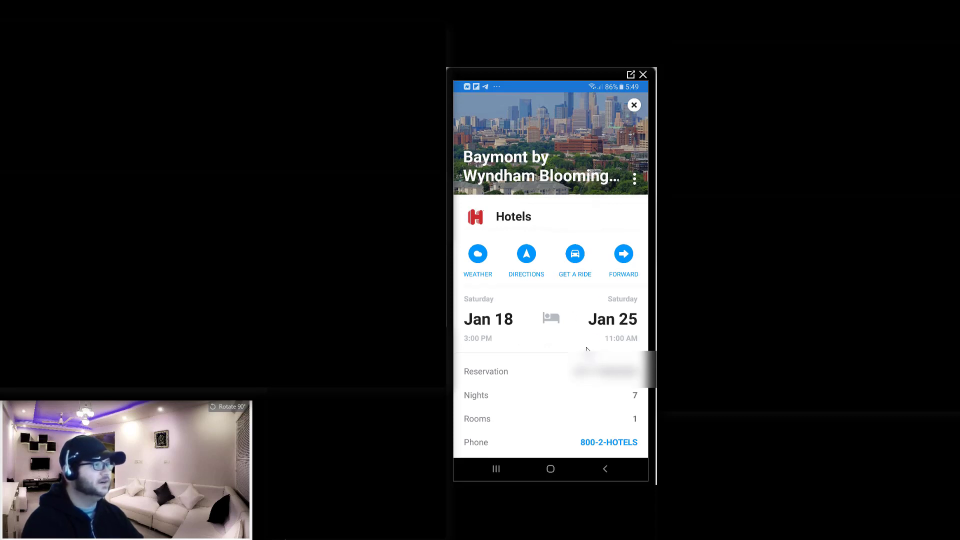
{"action": "scroll", "coordinate": [587, 348], "scroll_direction": "down", "scroll_amount": 5}
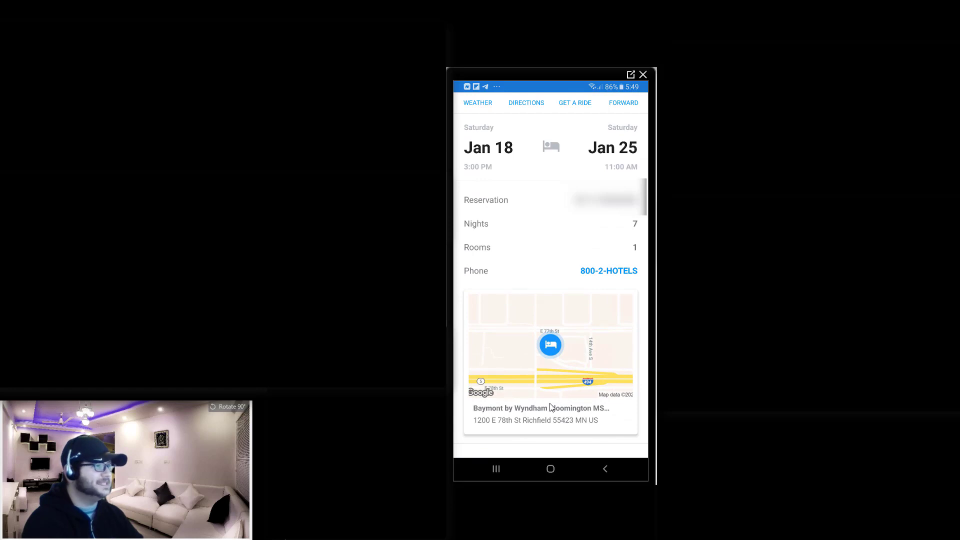
{"action": "scroll", "coordinate": [558, 389], "scroll_direction": "up", "scroll_amount": 5}
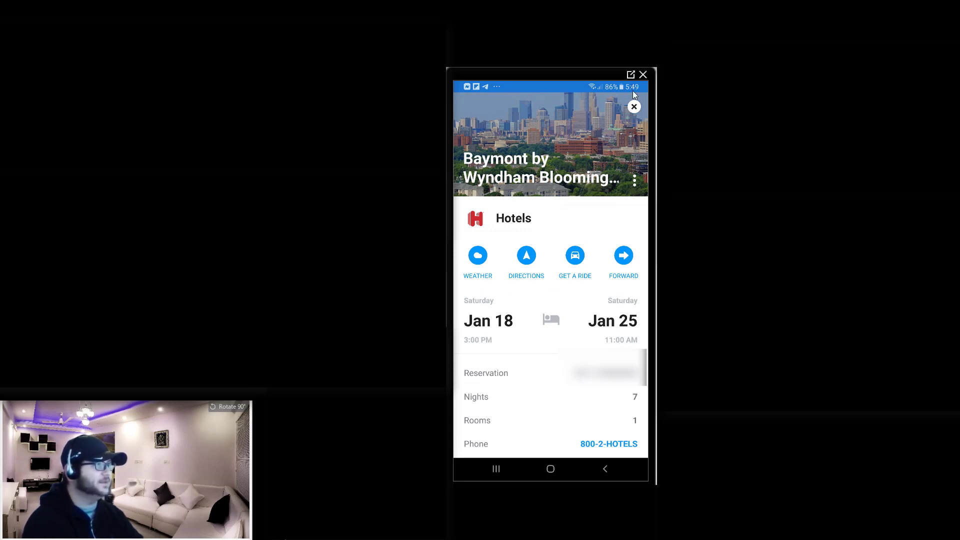
{"action": "left_click", "coordinate": [633, 112]}
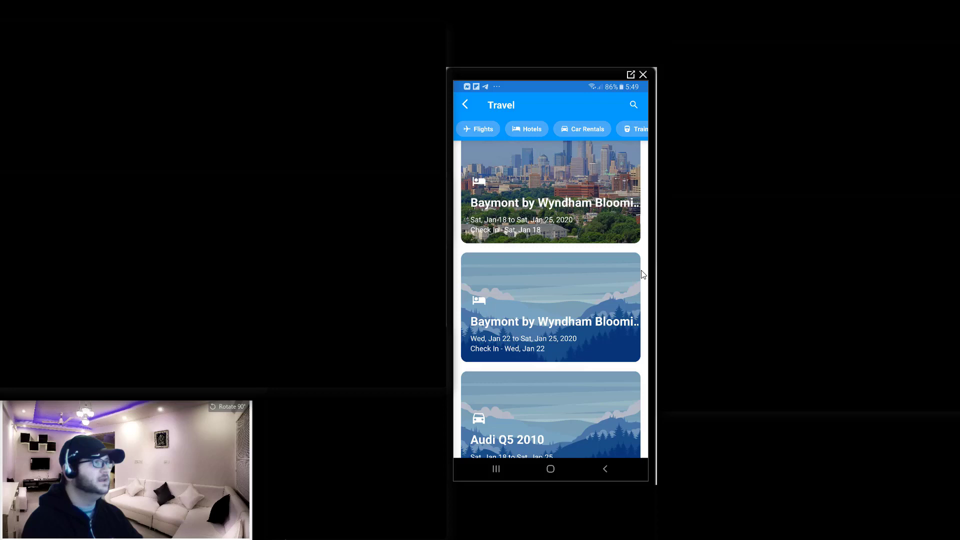
{"action": "left_click", "coordinate": [466, 104]}
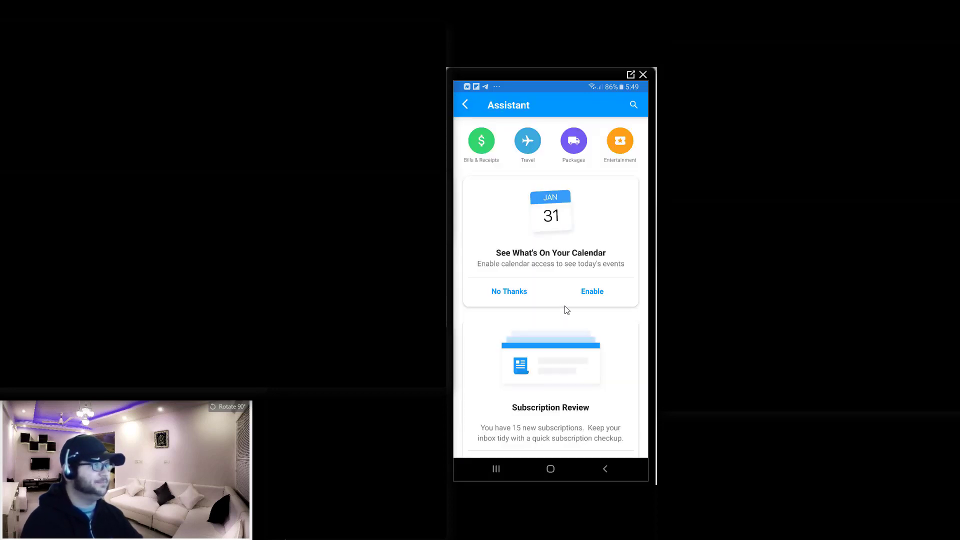
{"action": "left_click", "coordinate": [575, 150]}
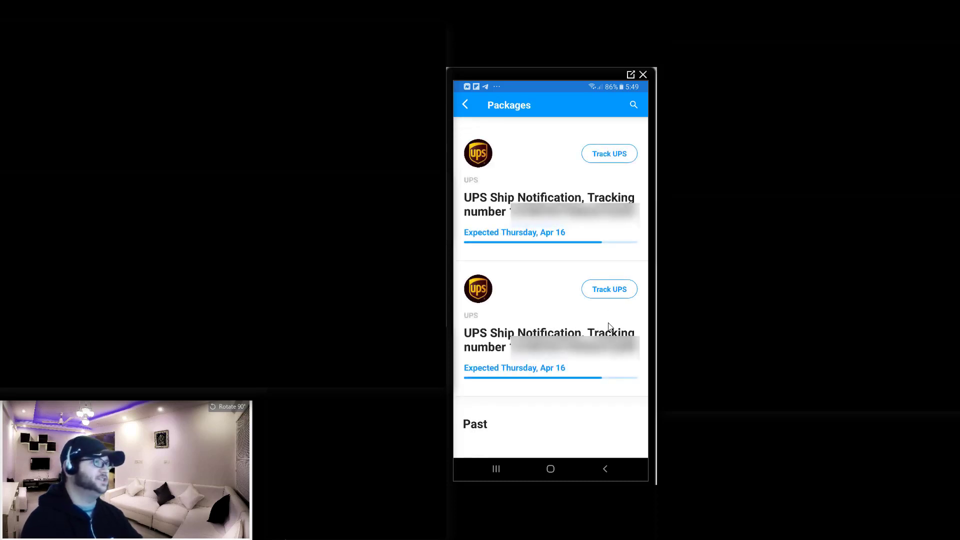
{"action": "left_click", "coordinate": [623, 158]}
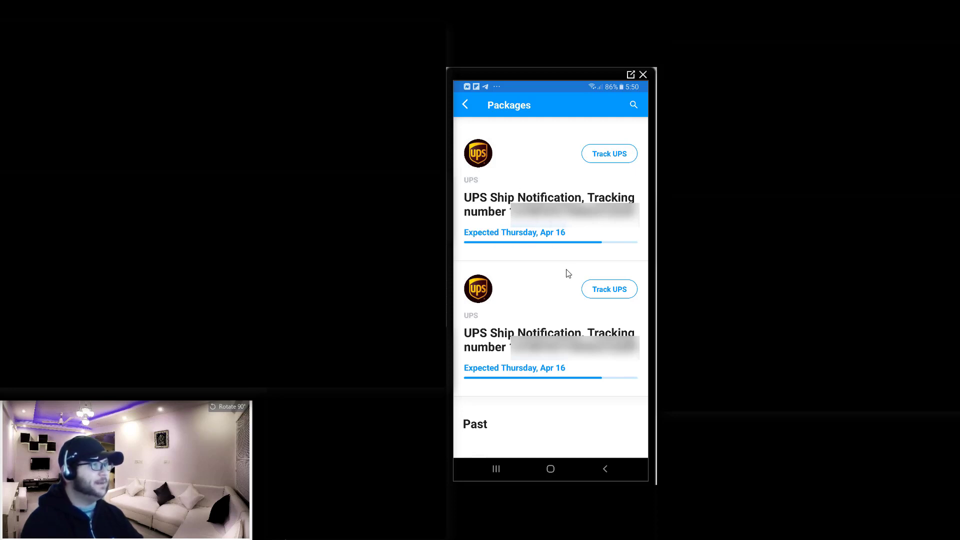
{"action": "scroll", "coordinate": [569, 293], "scroll_direction": "down", "scroll_amount": 3}
{"action": "scroll", "coordinate": [568, 291], "scroll_direction": "up", "scroll_amount": 2}
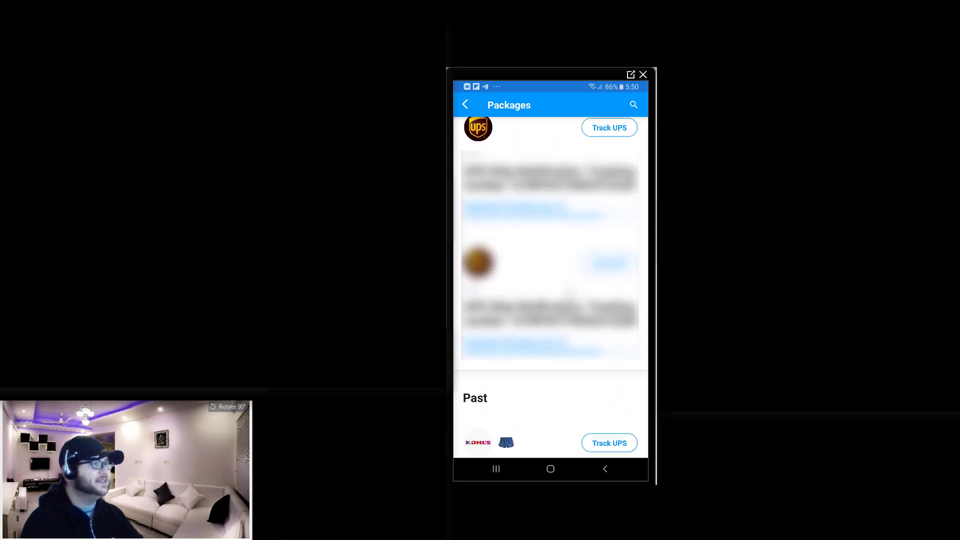
{"action": "scroll", "coordinate": [550, 250], "scroll_direction": "up", "scroll_amount": 1}
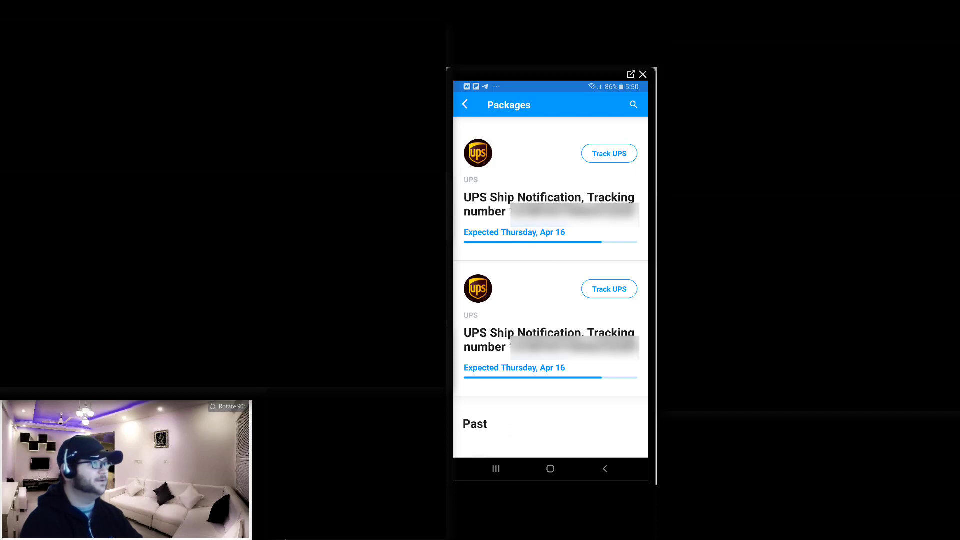
Check the Jan 22 Hard Rock Cafe reservation under Entertainment, then return to the Assistant
{"action": "left_click", "coordinate": [465, 105]}
{"action": "left_click", "coordinate": [620, 140]}
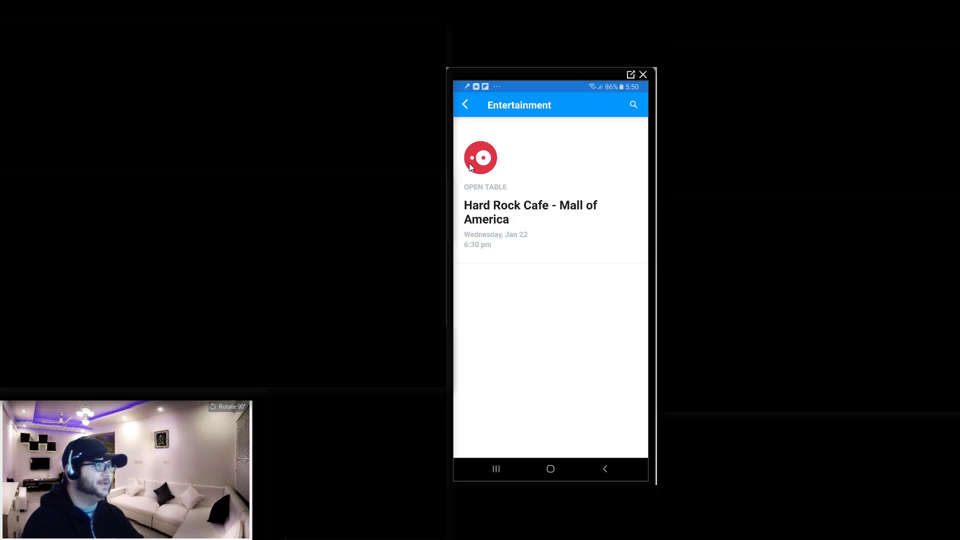
{"action": "left_click", "coordinate": [465, 104]}
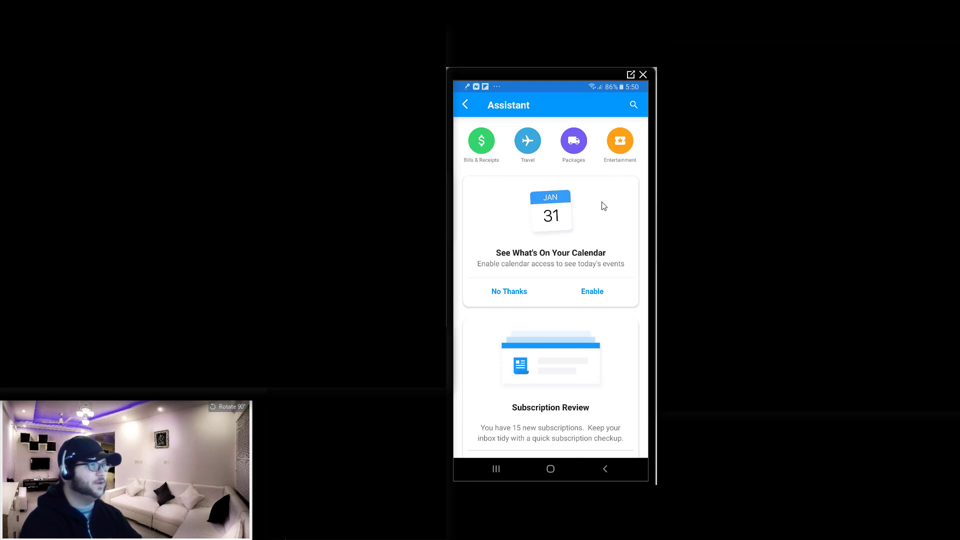
Return to mail from the Assistant and switch the mailbox view to All Inboxes
{"action": "left_click", "coordinate": [463, 104]}
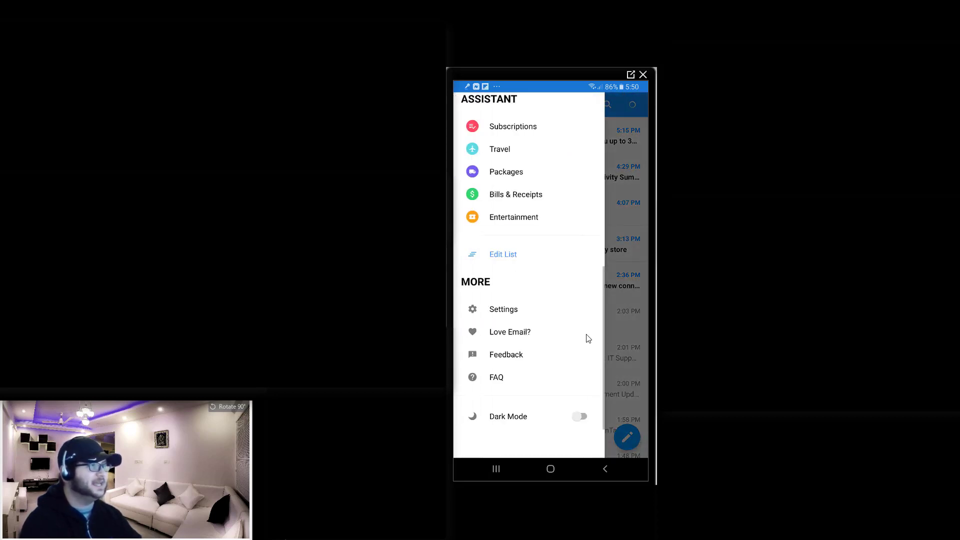
{"action": "scroll", "coordinate": [572, 320], "scroll_direction": "up", "scroll_amount": 10}
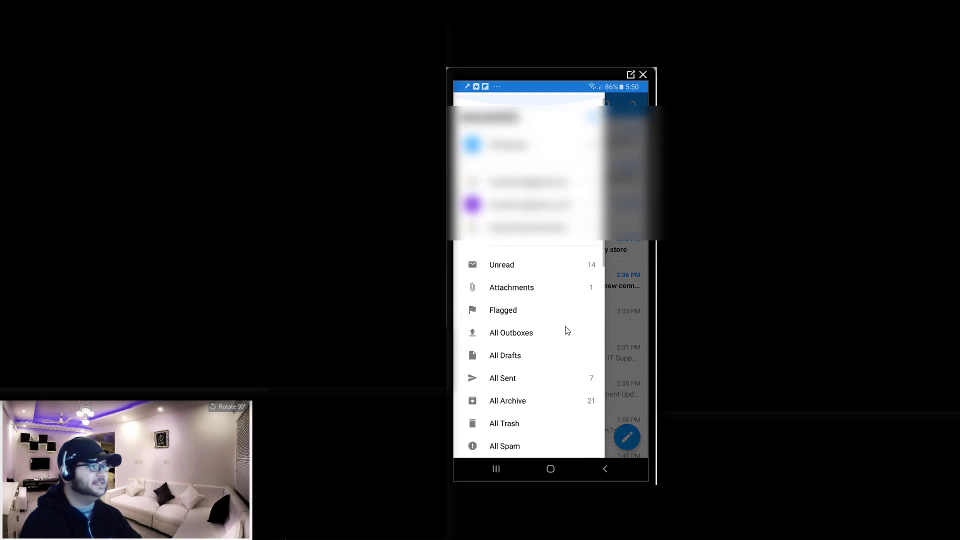
{"action": "scroll", "coordinate": [567, 331], "scroll_direction": "down", "scroll_amount": 5}
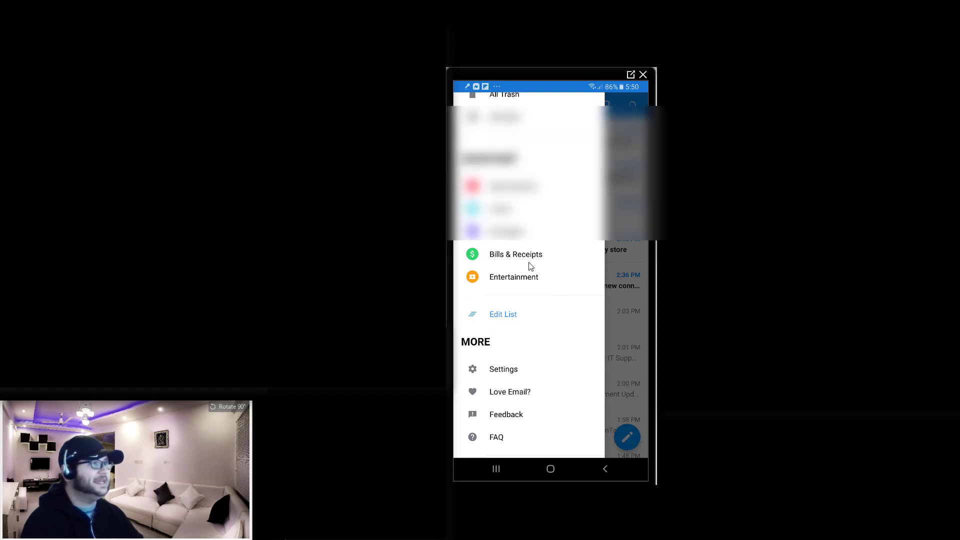
{"action": "scroll", "coordinate": [531, 266], "scroll_direction": "up", "scroll_amount": 8}
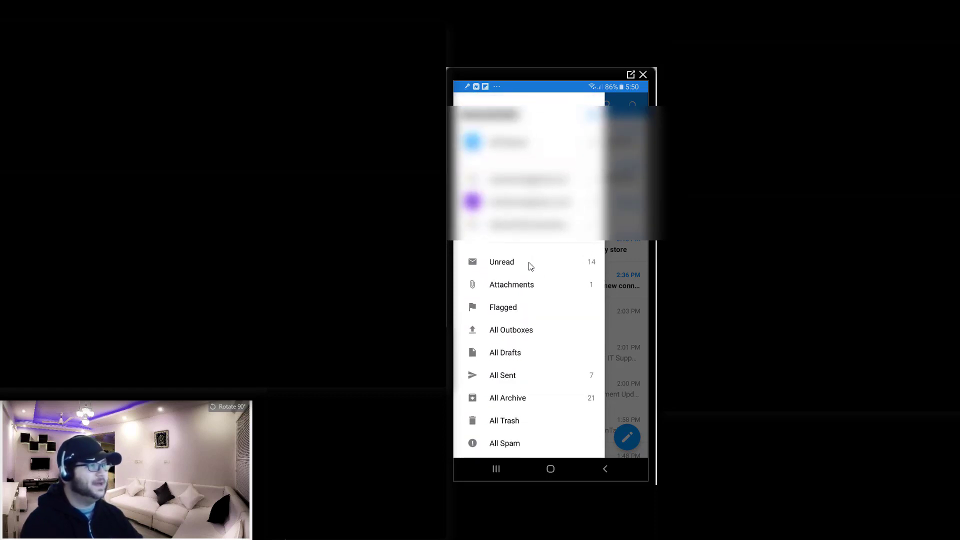
{"action": "left_click", "coordinate": [642, 259]}
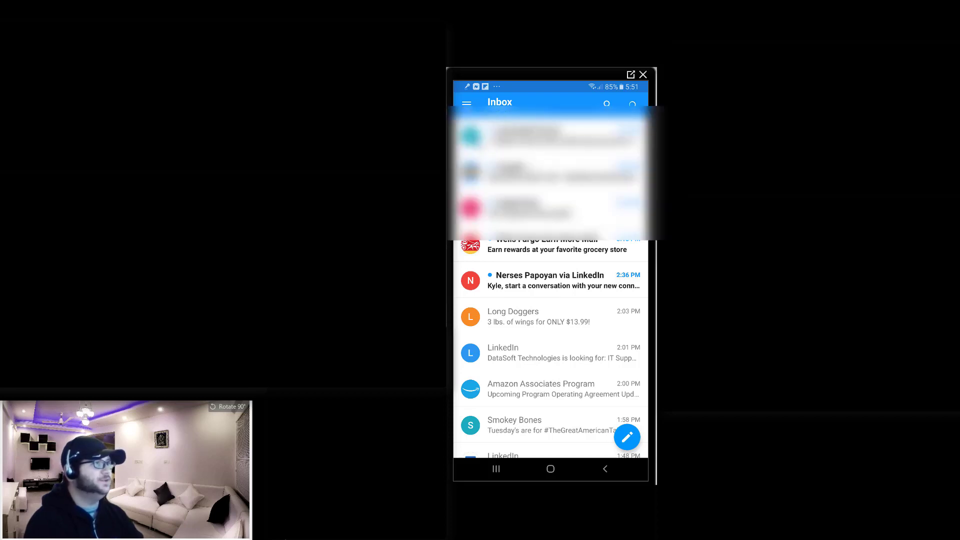
{"action": "left_click", "coordinate": [466, 103]}
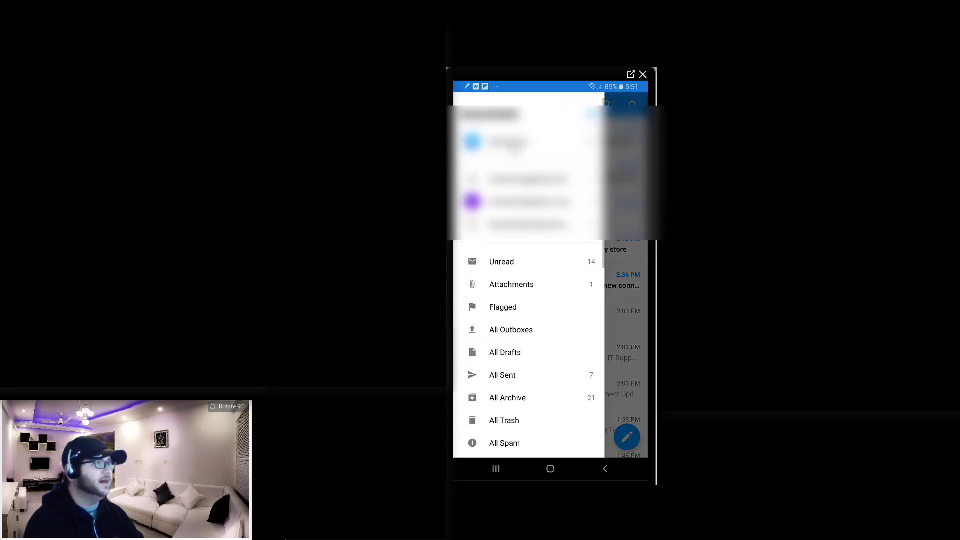
{"action": "left_click", "coordinate": [530, 225]}
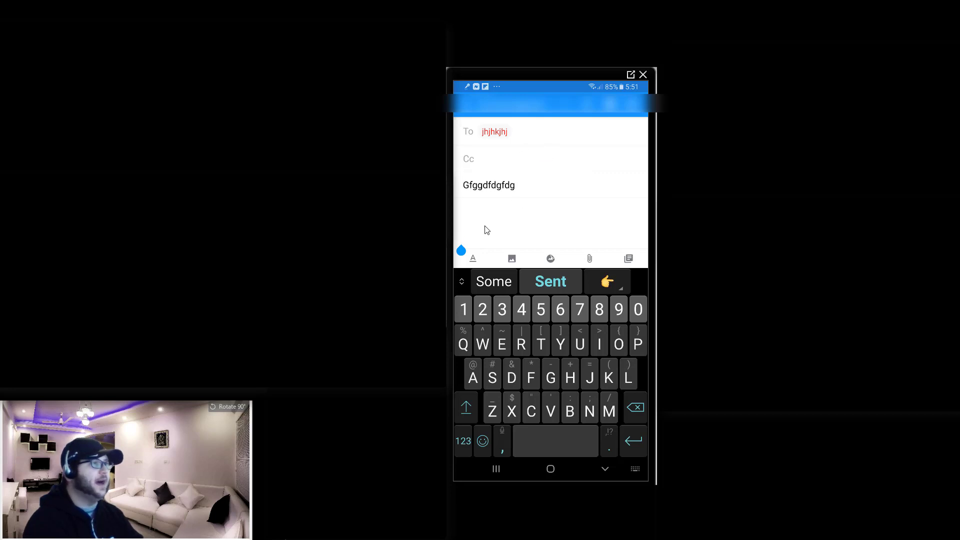
Show the formatting bar, start a new body line below 'Gfggdfdgfdg', then hide the bar
{"action": "left_click", "coordinate": [473, 259]}
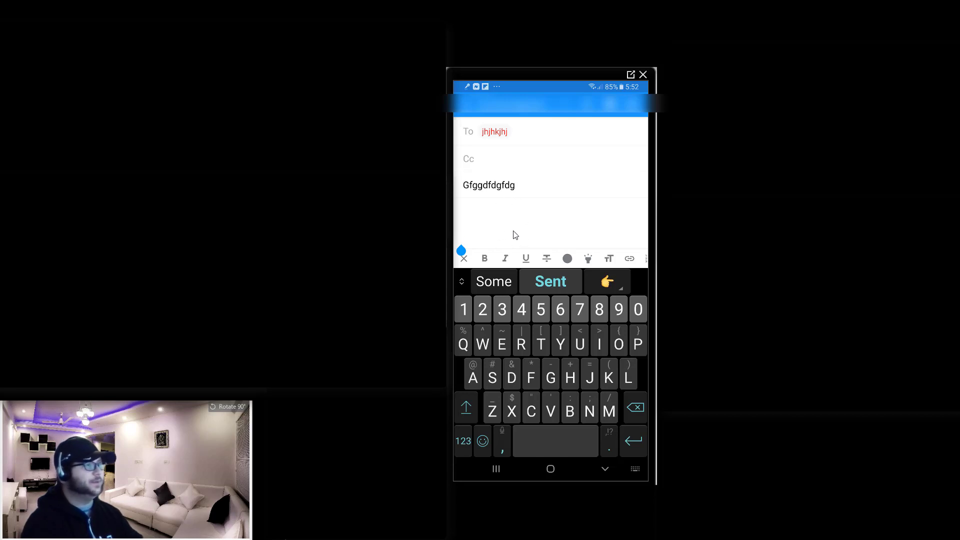
{"action": "left_click", "coordinate": [479, 218]}
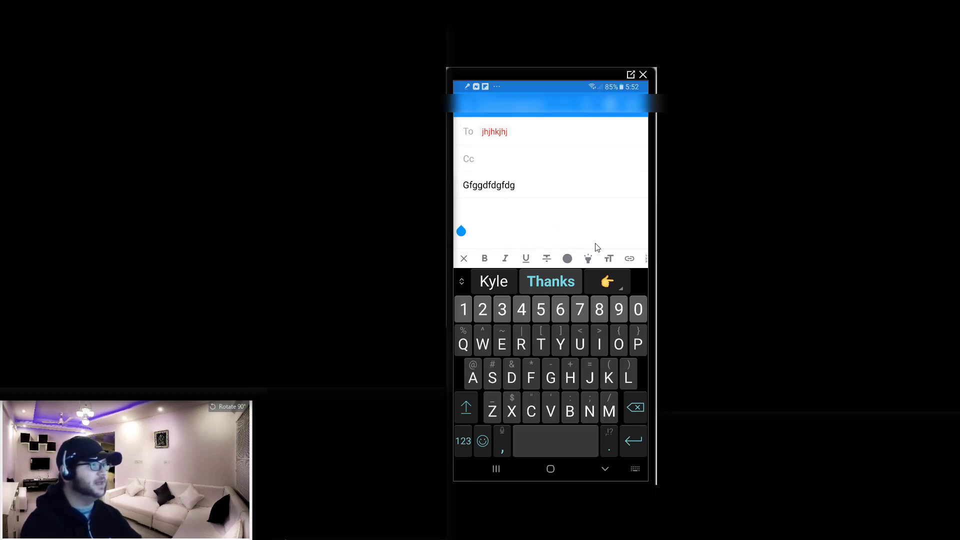
{"action": "left_click", "coordinate": [466, 260]}
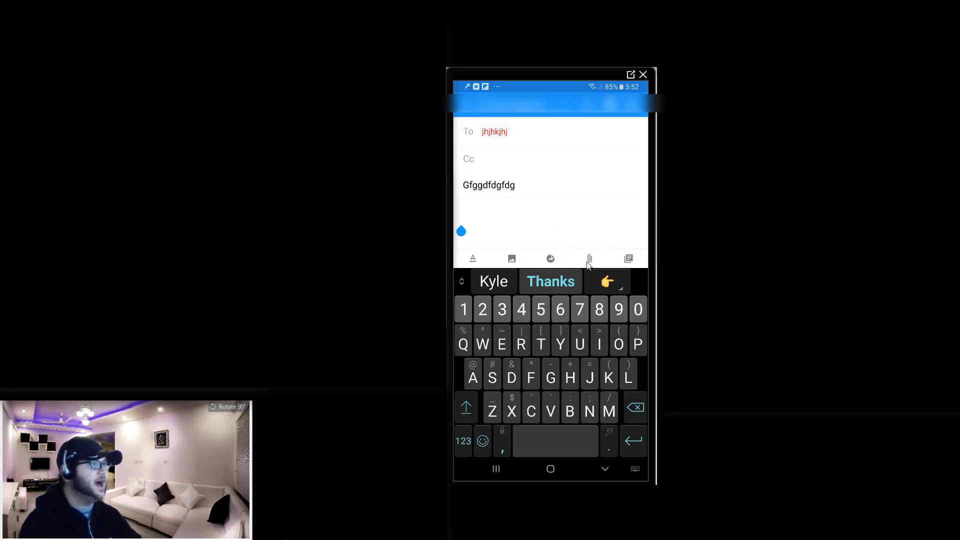
Insert the Example Template from the Templates list into the message body
{"action": "left_click", "coordinate": [630, 260]}
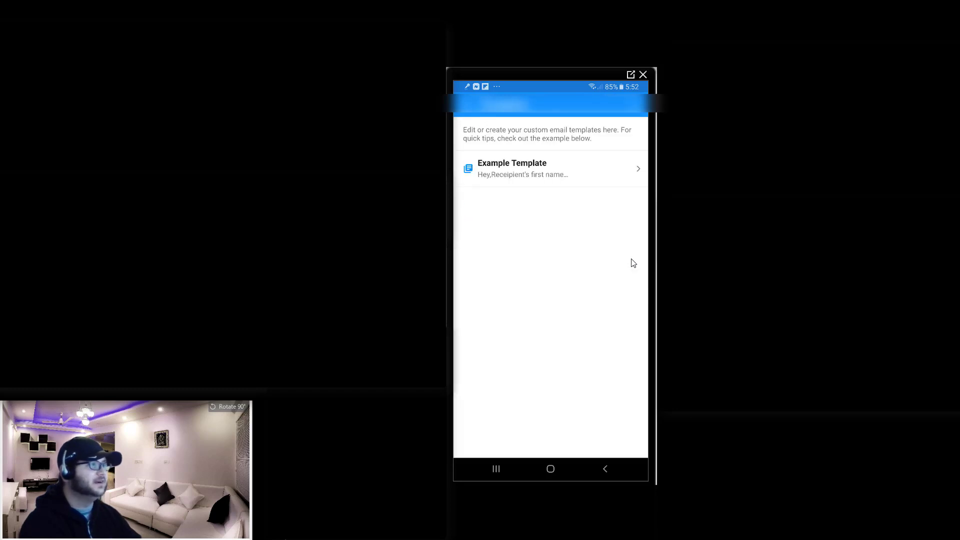
{"action": "left_click", "coordinate": [551, 181]}
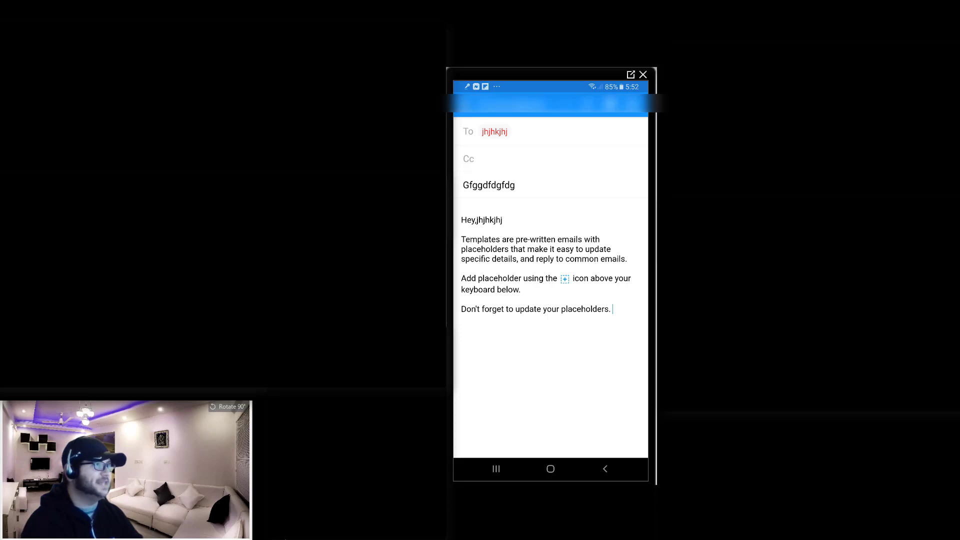
Save the templated message as a draft and go back to All Inboxes through the folder drawer
{"action": "left_click", "coordinate": [470, 109]}
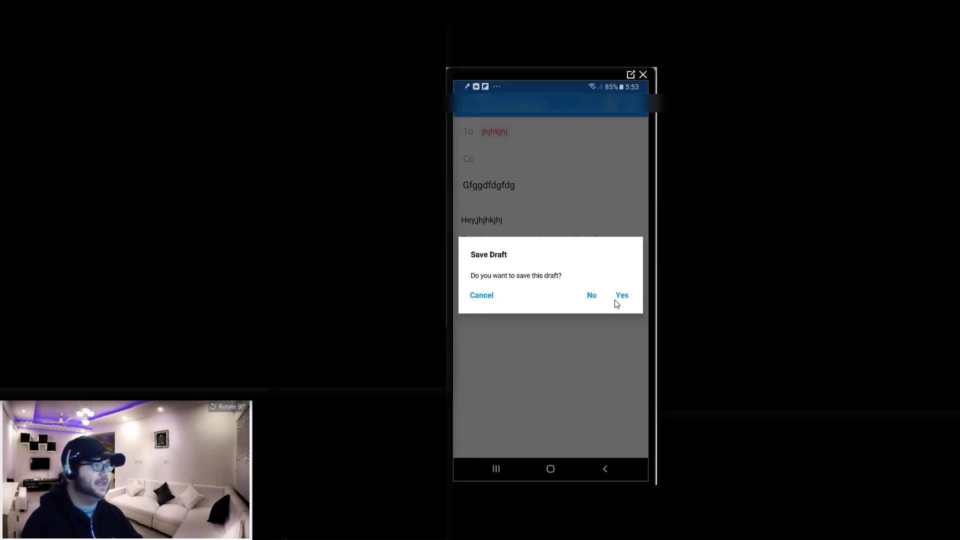
{"action": "left_click", "coordinate": [621, 300]}
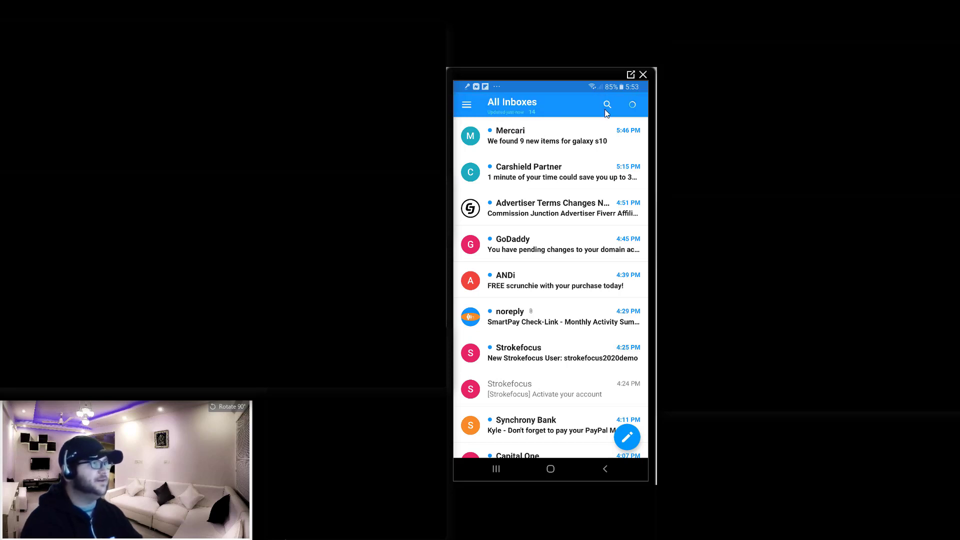
{"action": "left_click", "coordinate": [466, 105]}
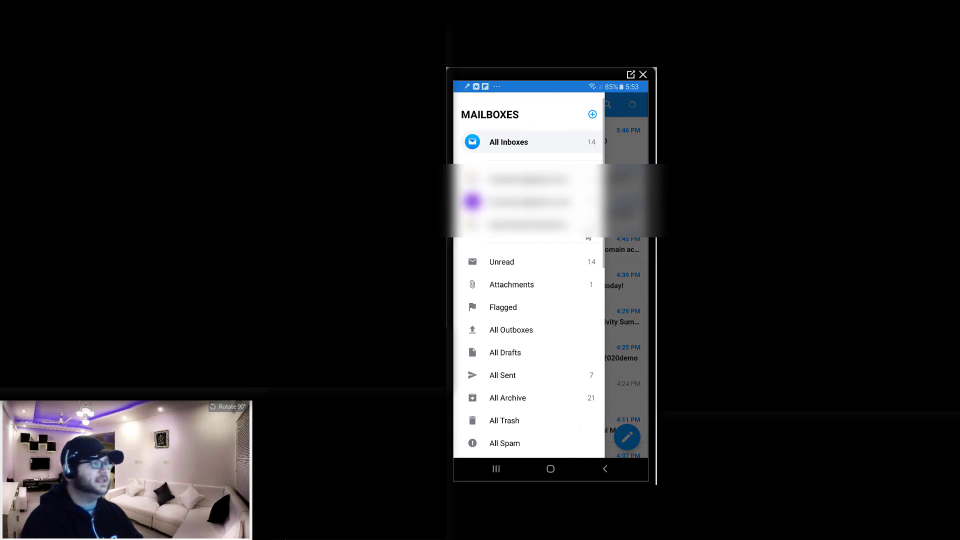
{"action": "scroll", "coordinate": [588, 237], "scroll_direction": "down", "scroll_amount": 10}
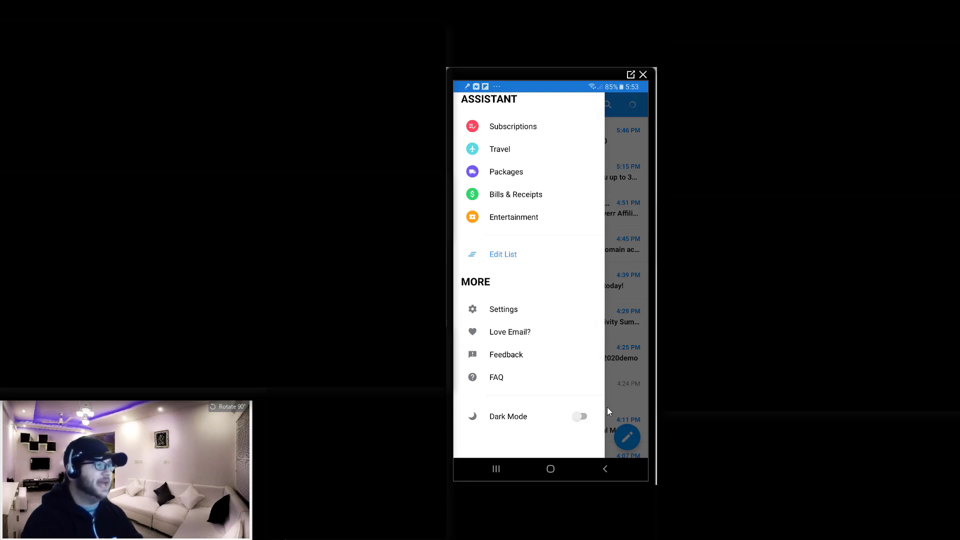
{"action": "left_click", "coordinate": [622, 349]}
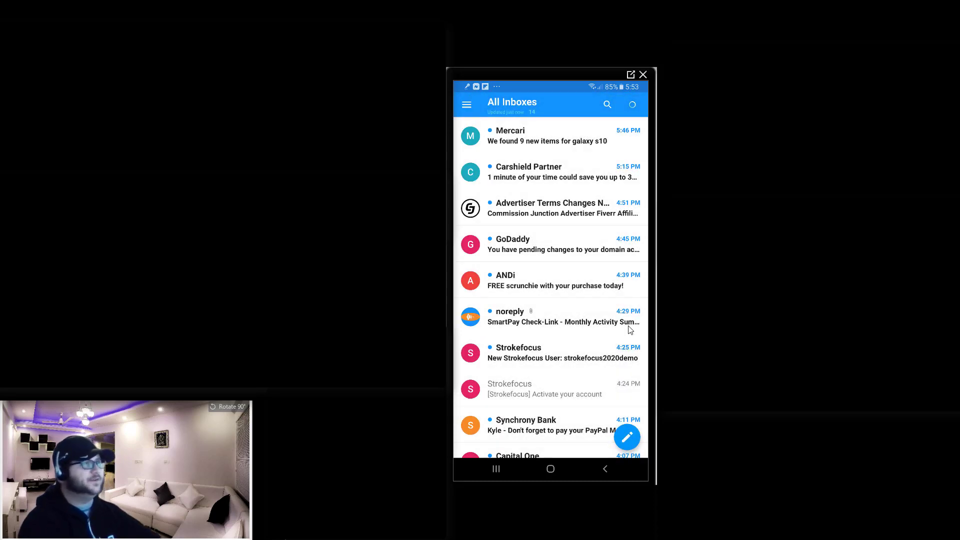